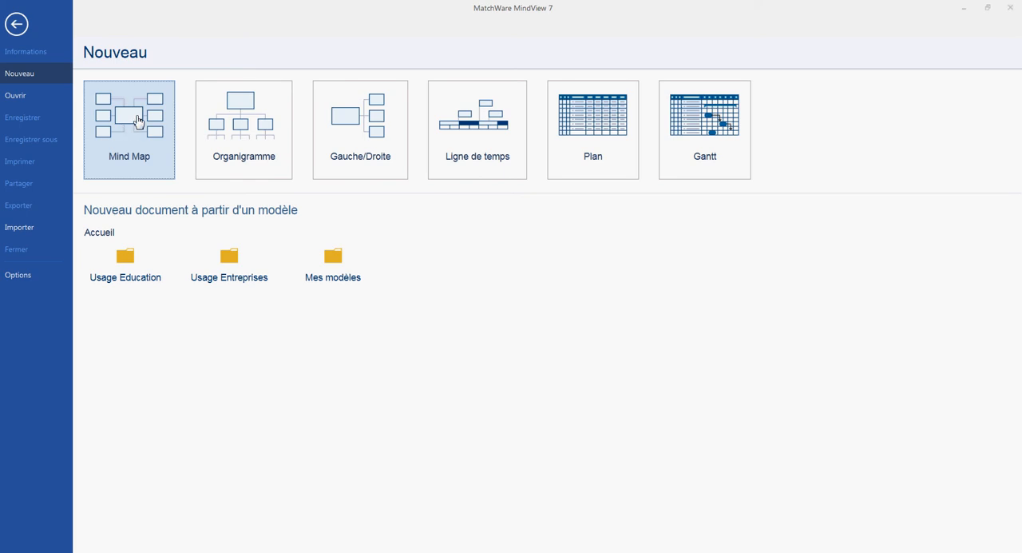
Step: Create a new Mind Map document and apply the style with a black root and bright blue branches
click(124, 129)
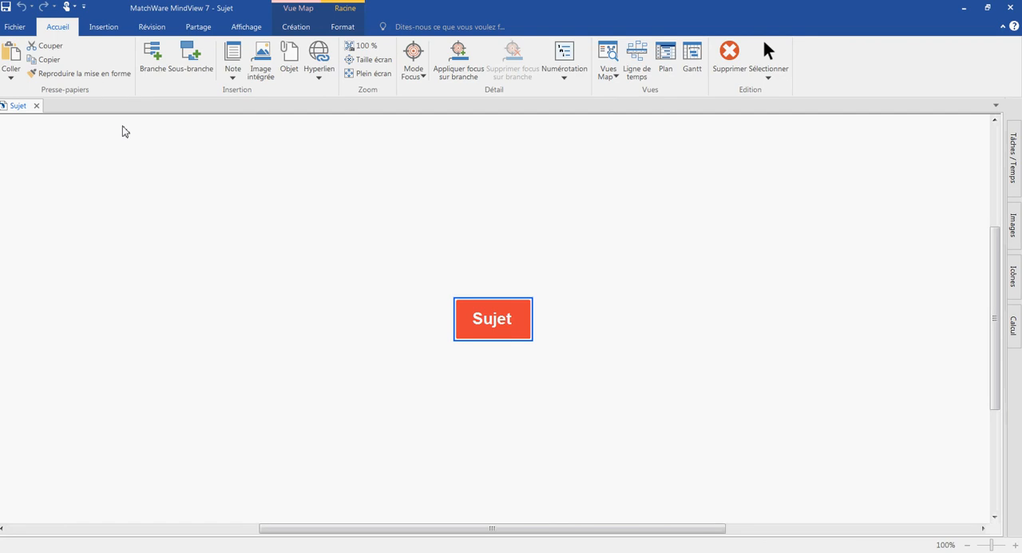
click(296, 26)
click(313, 61)
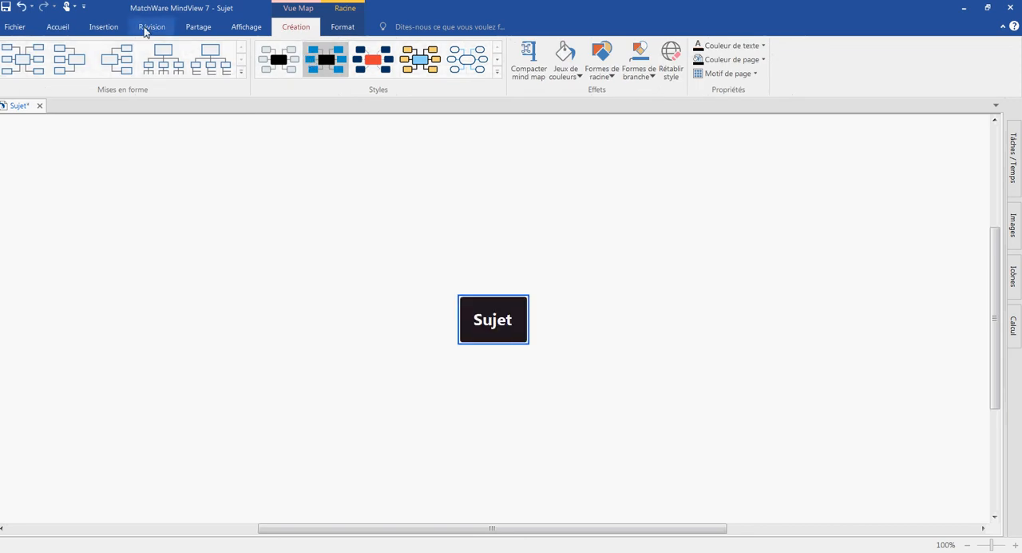
click(61, 28)
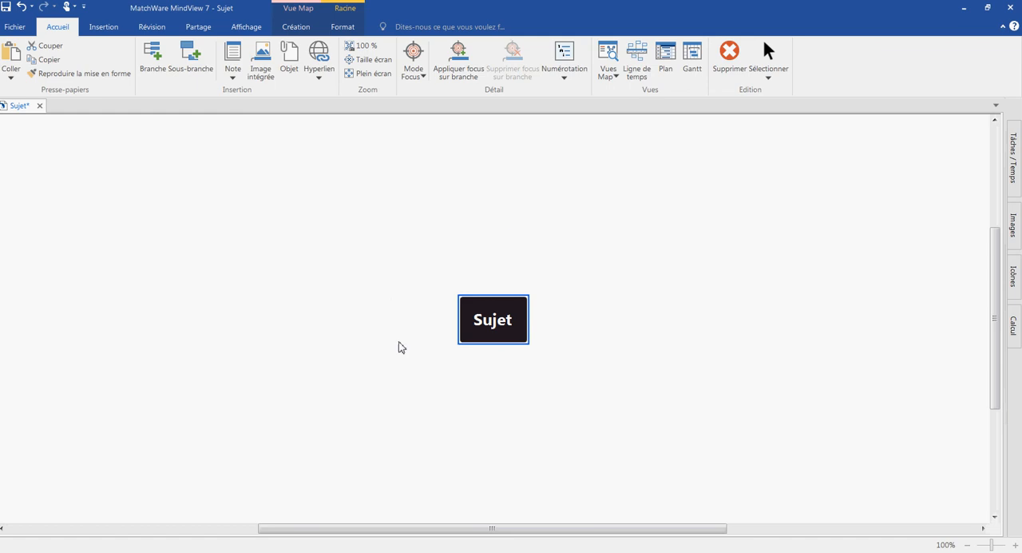
Step: Rename the root topic as "Diagnostic des risques PME"
double_click(474, 330)
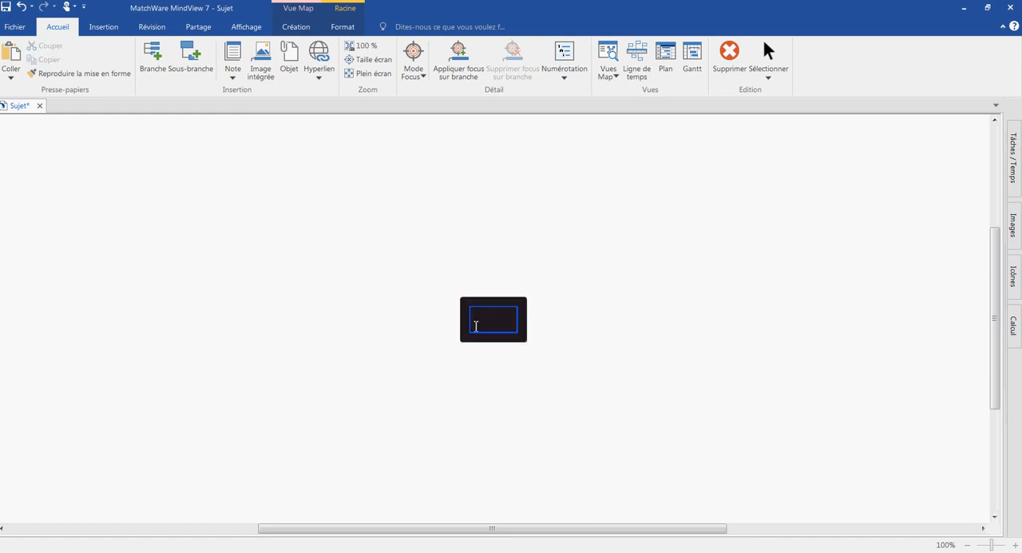
text(Dias)
key(BackSpace)
text(gnostic)
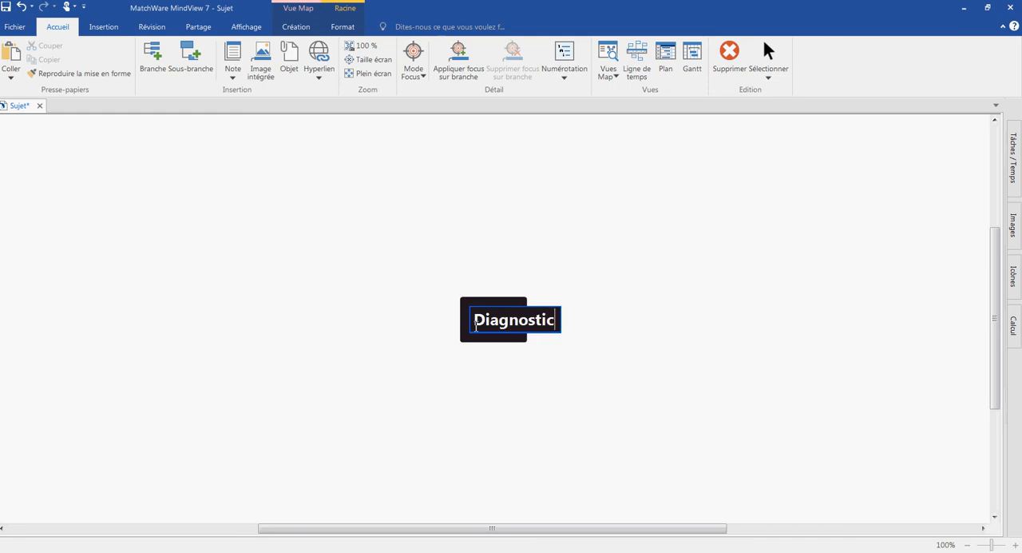
text( des risques PME)
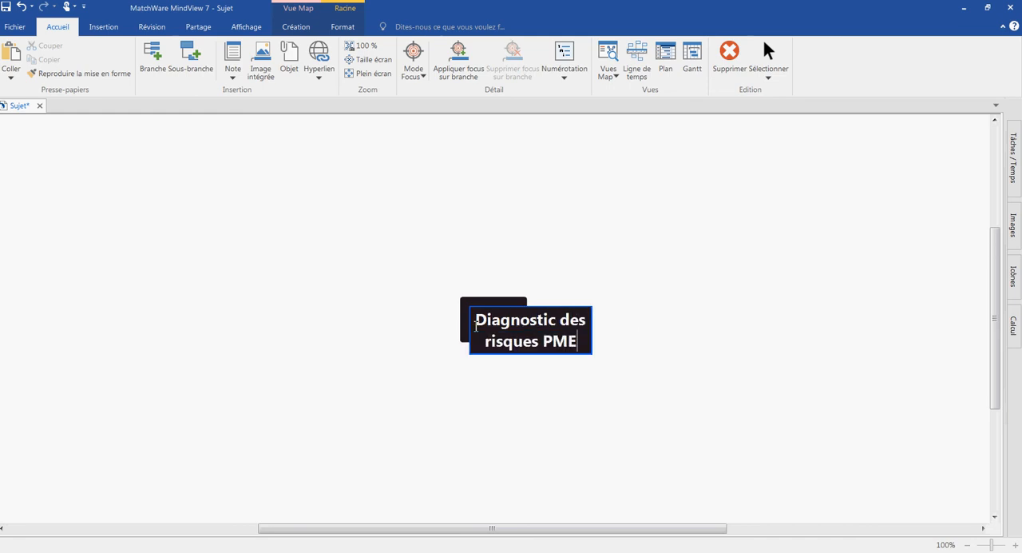
key(Return)
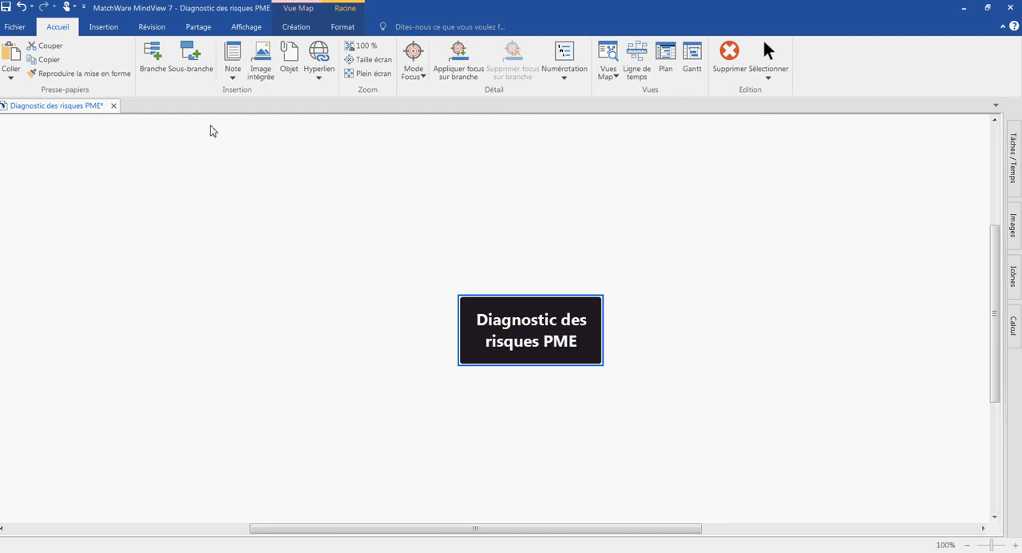
Step: Add a branch to the root topic, a sub-branch under it, and three third-level sub-branches
click(193, 76)
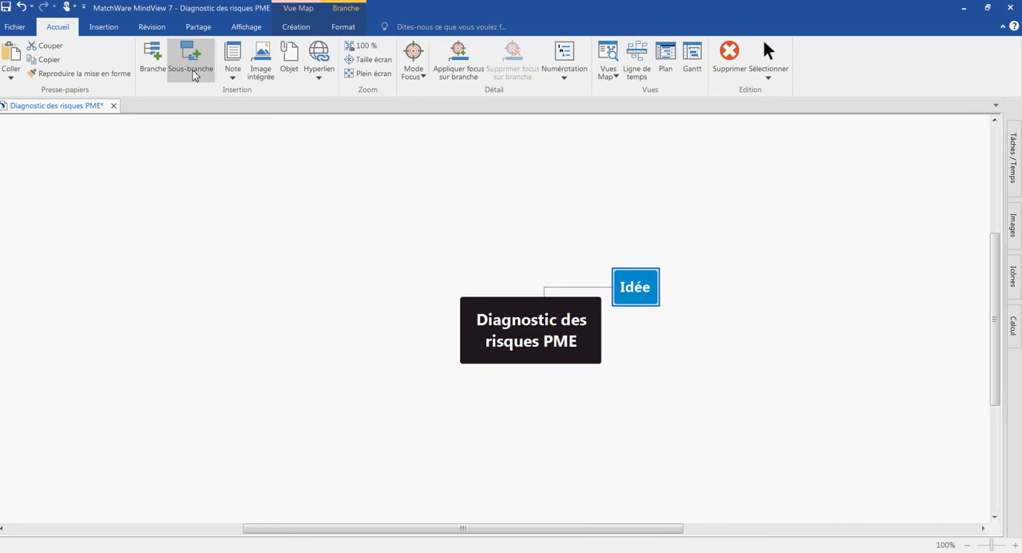
click(193, 76)
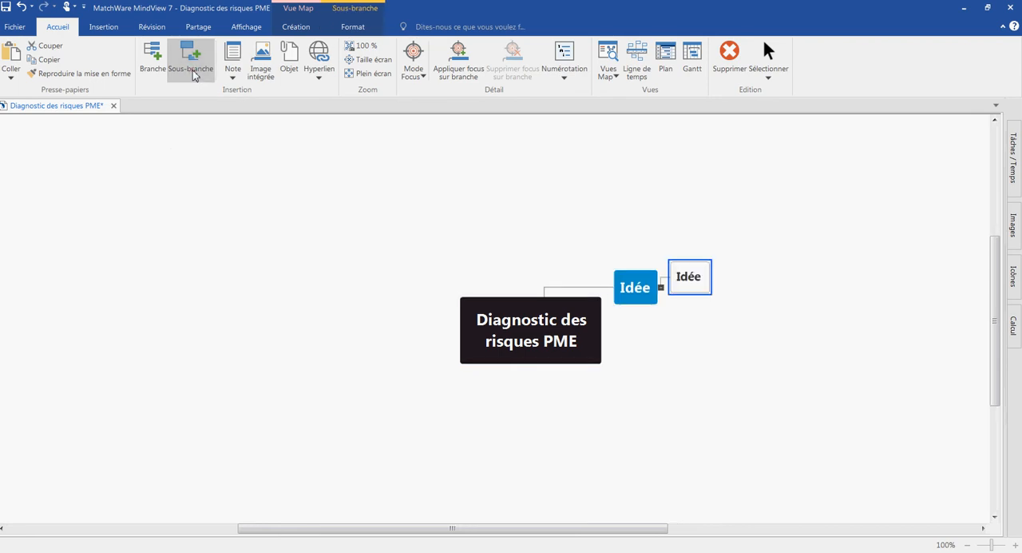
click(193, 76)
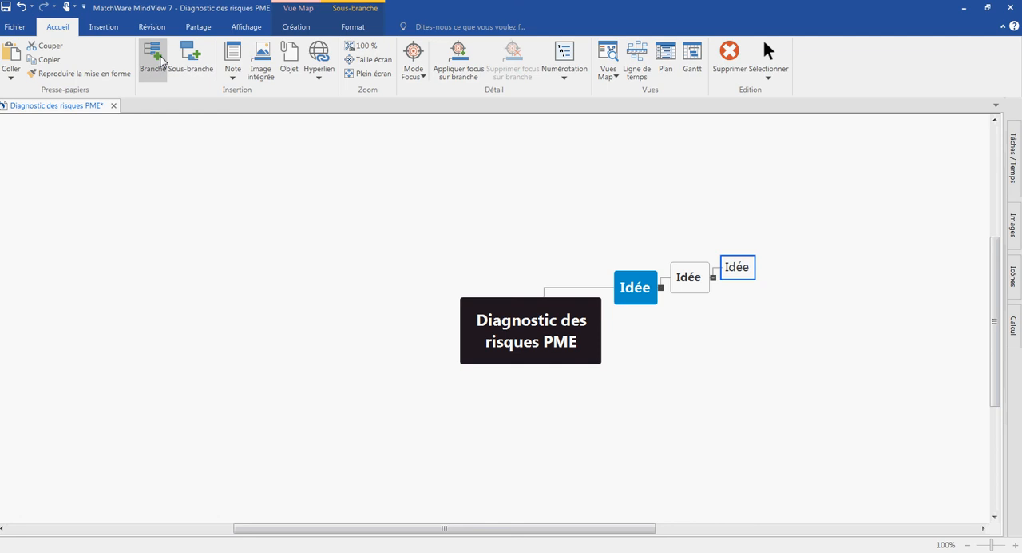
click(162, 62)
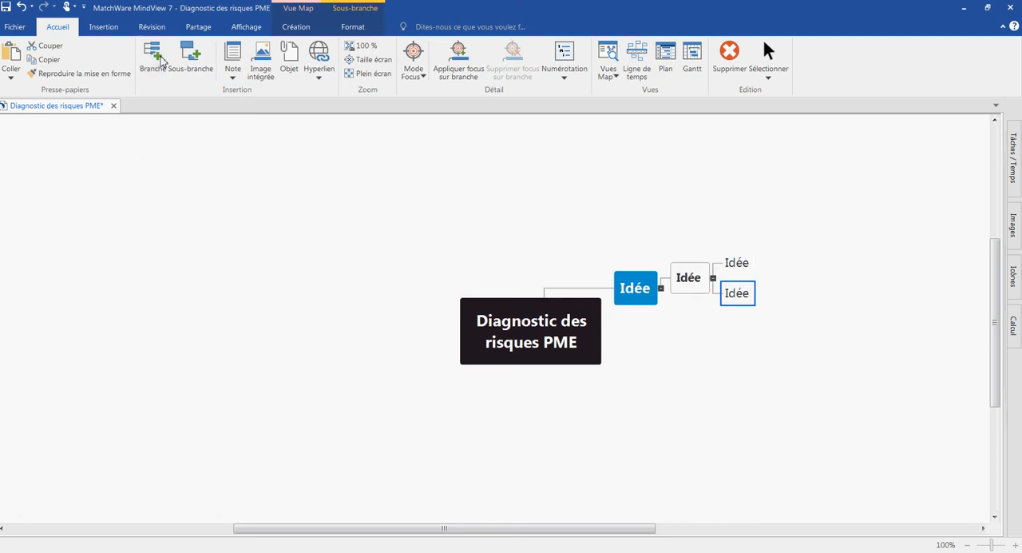
click(156, 62)
Step: Delete the trial branch together with all its sub-branches
click(624, 289)
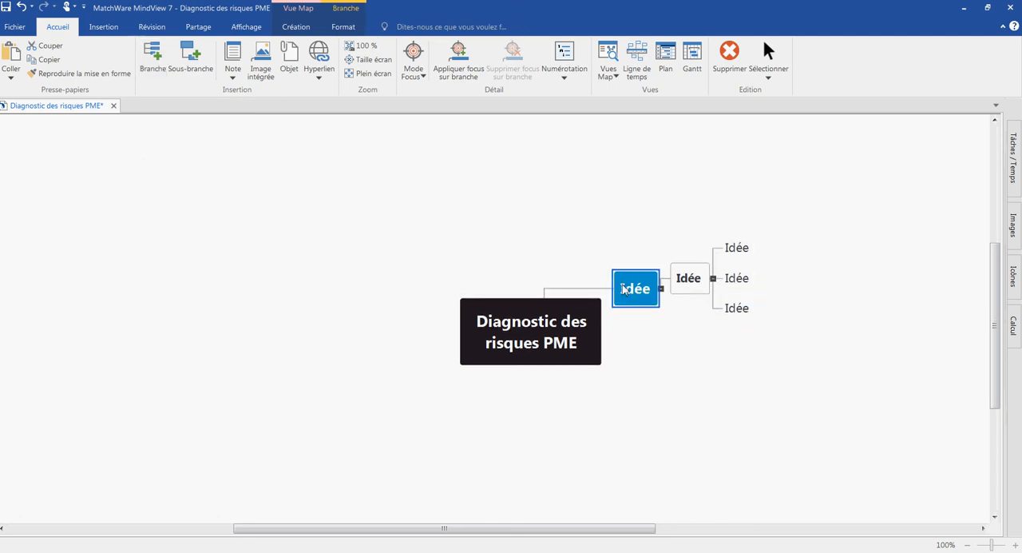
key(Return)
key(Delete)
key(Delete)
Step: Add a first-level branch to the root topic named "Risques liés à l'environnement"
key(Return)
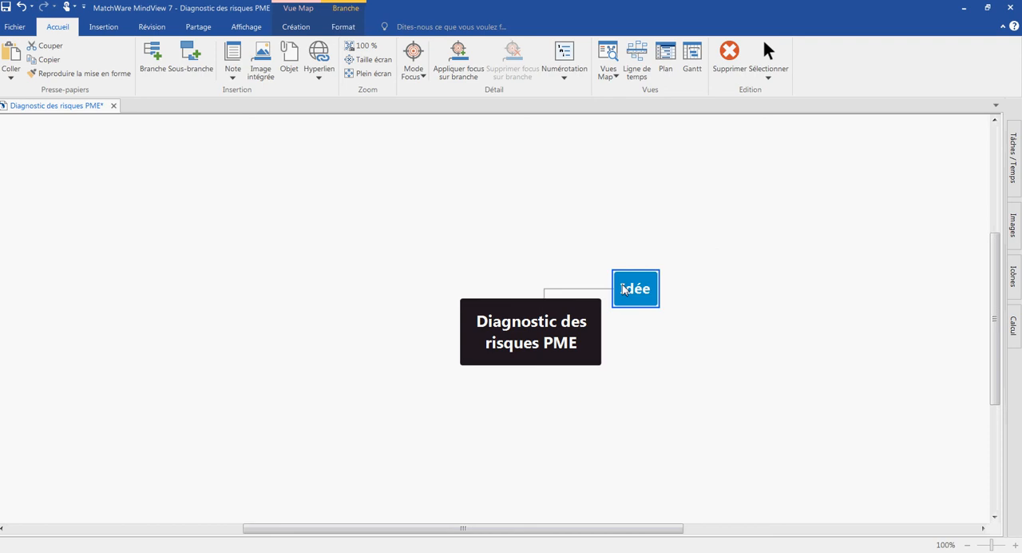
text(Risque)
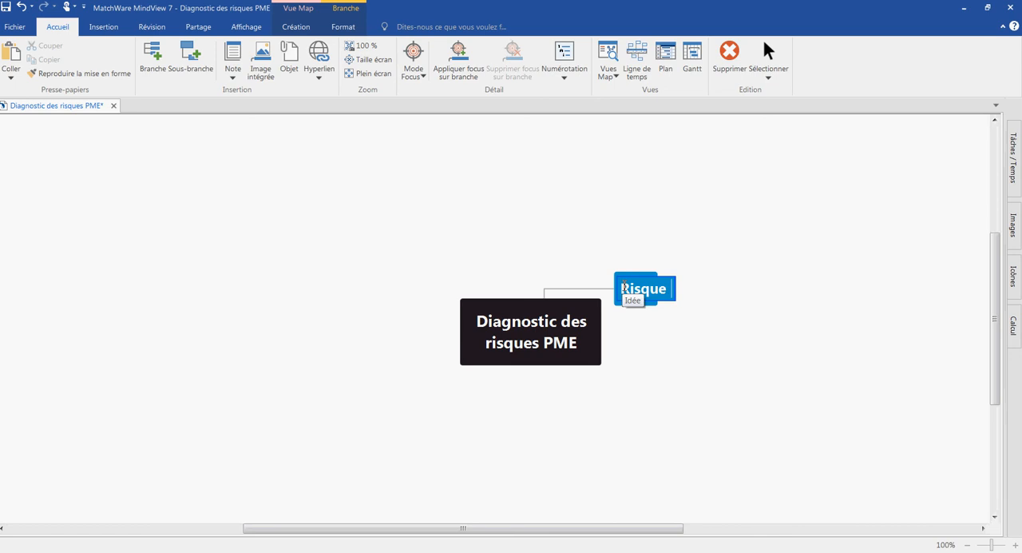
text(s liés)
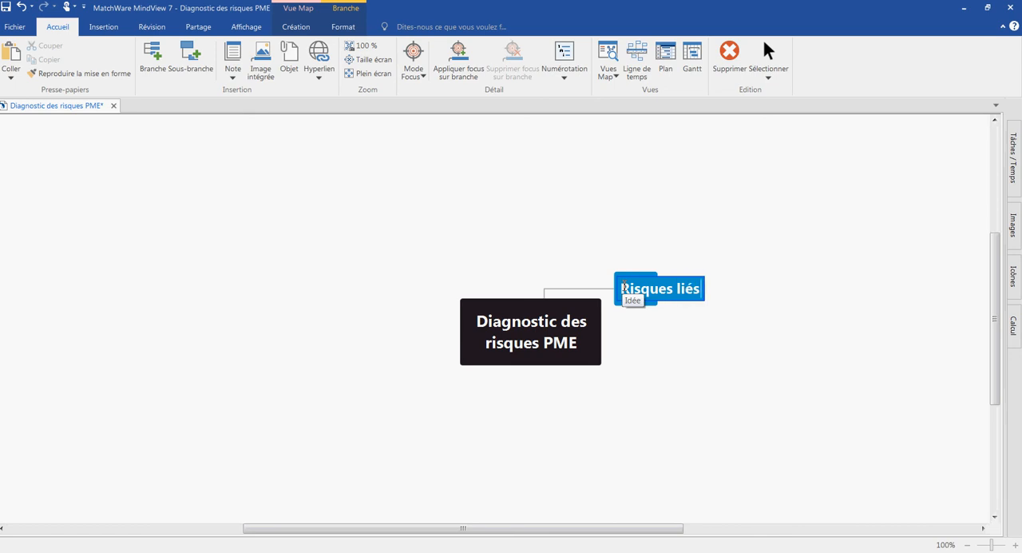
text( à l'e)
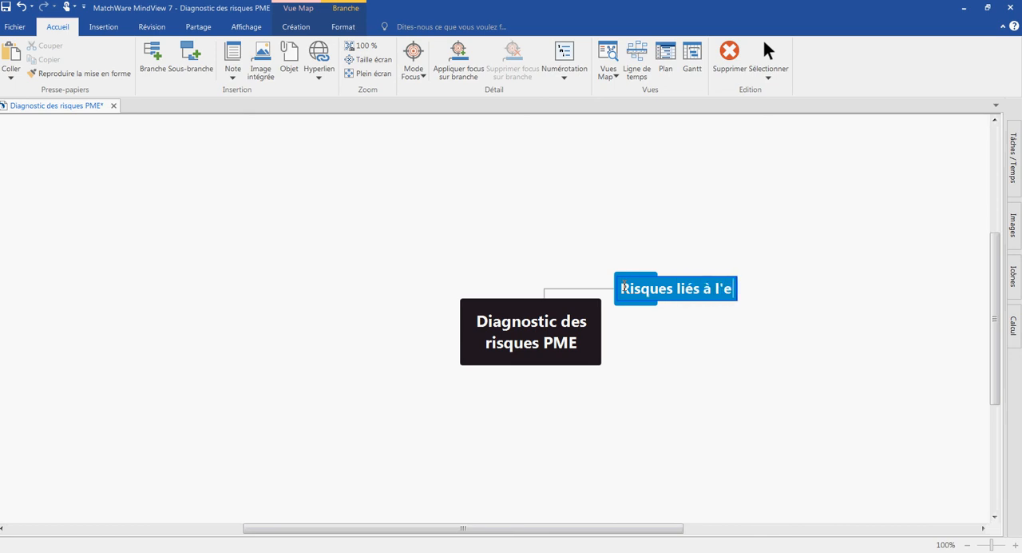
text(nvironnement)
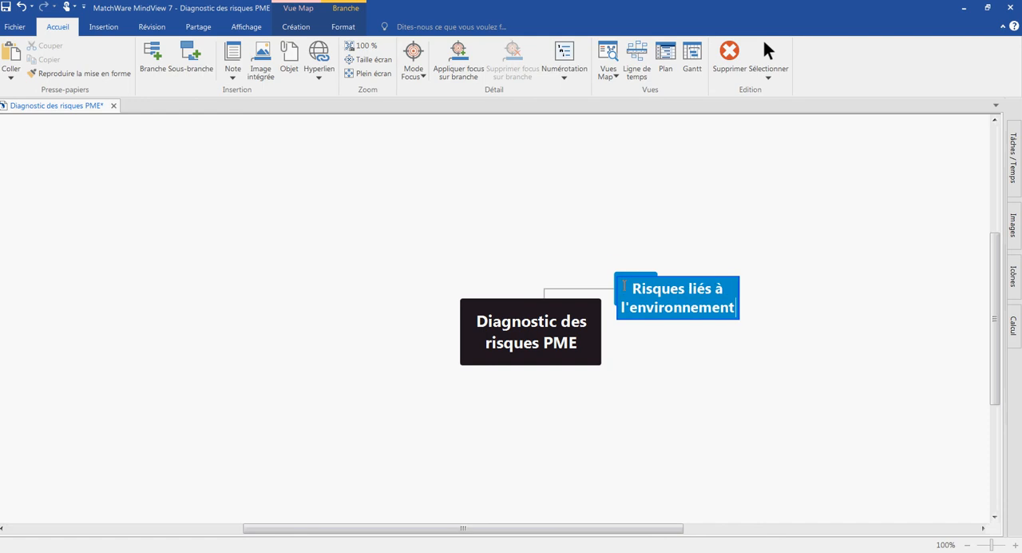
key(Return)
Step: Add a sub-branch named "Factures non dématérialisées" under "Risques liés à l'environnement"
key(Insert)
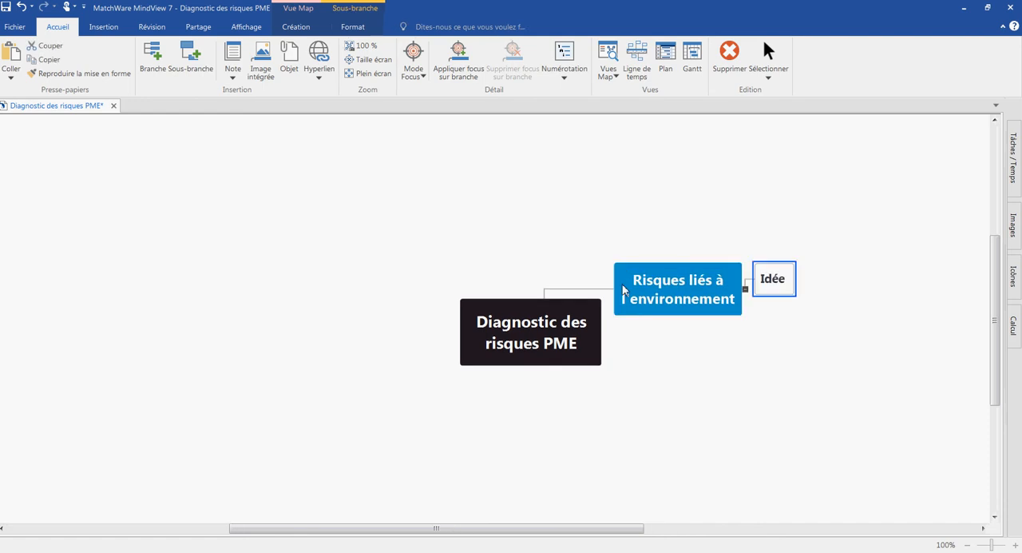
text(Fa)
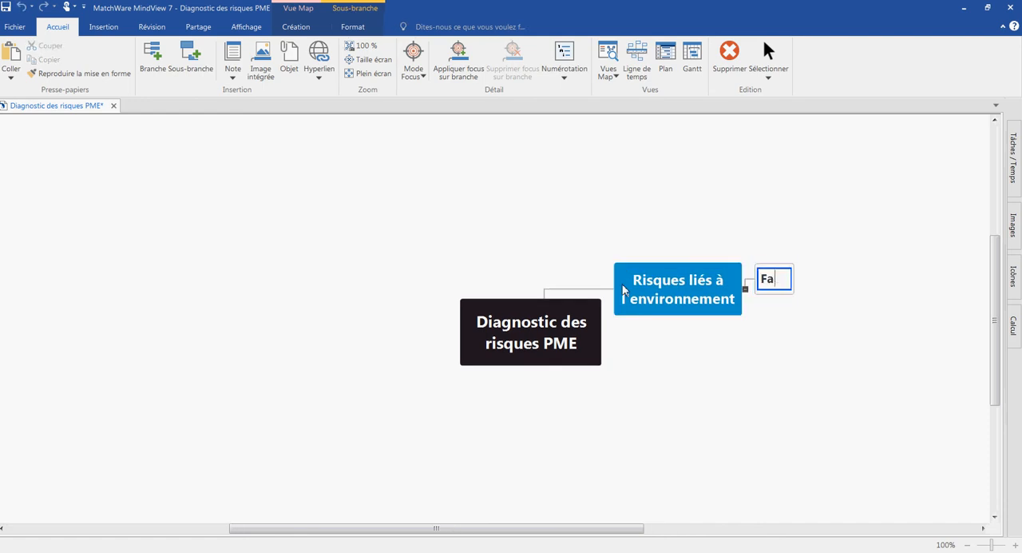
text(ctures non )
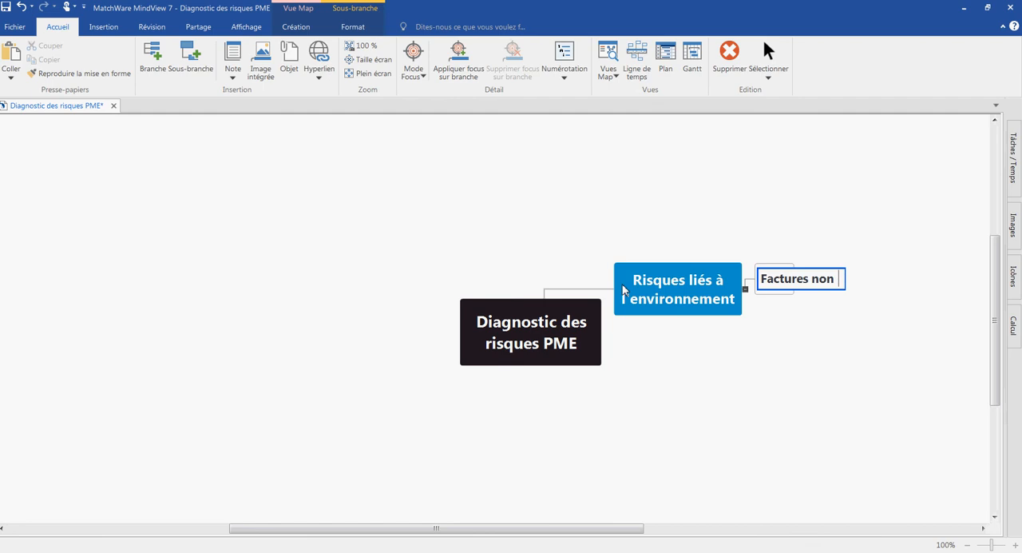
text(dématérialisées$)
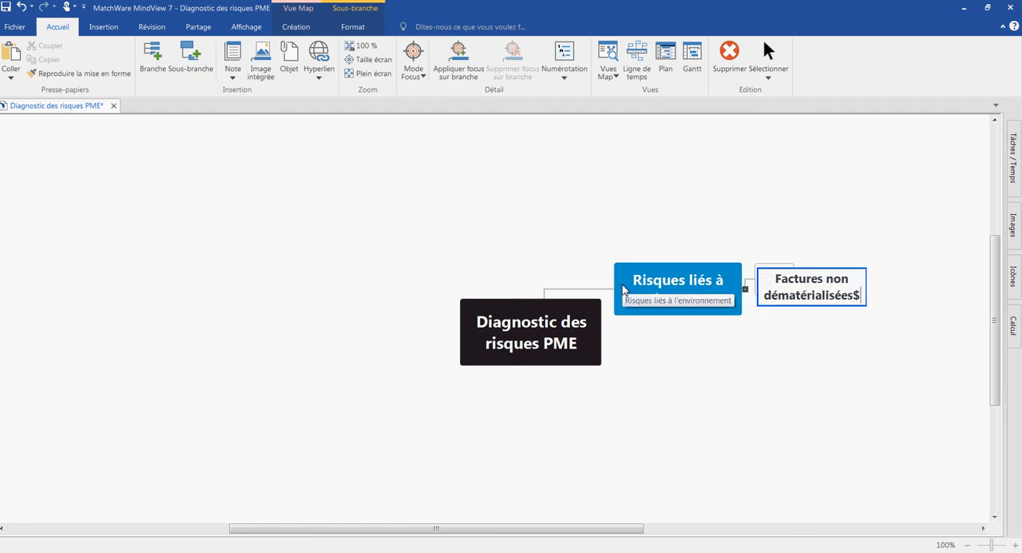
key(BackSpace)
key(Return)
key(Return)
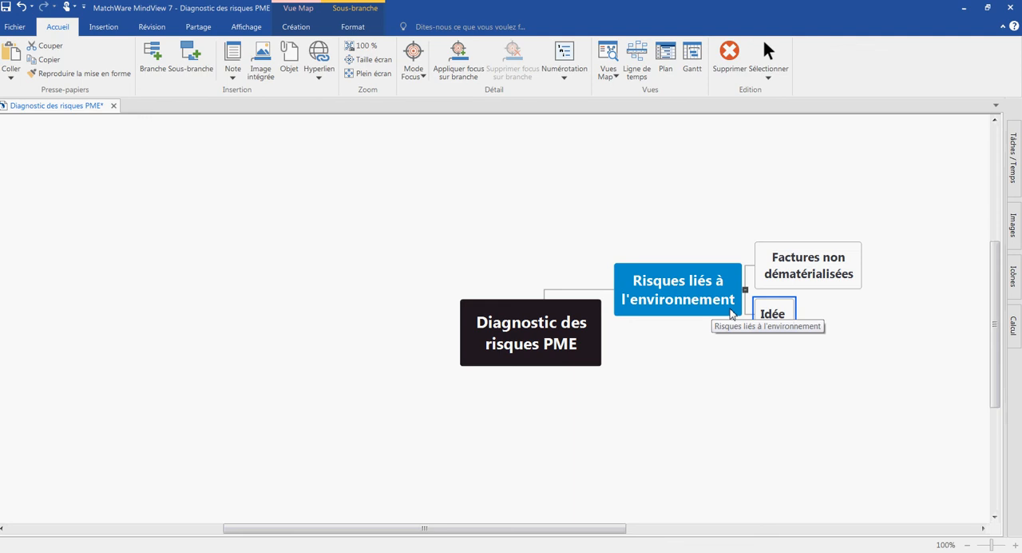
Step: Add a second sub-branch named "Recyclage" under "Risques liés à l'environnement"
text(Recycl)
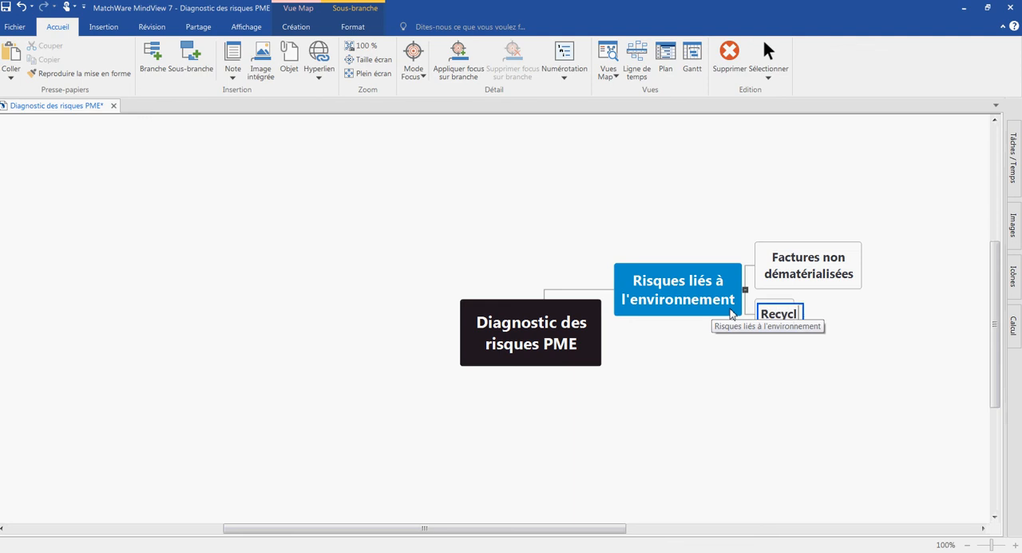
text(age)
key(Return)
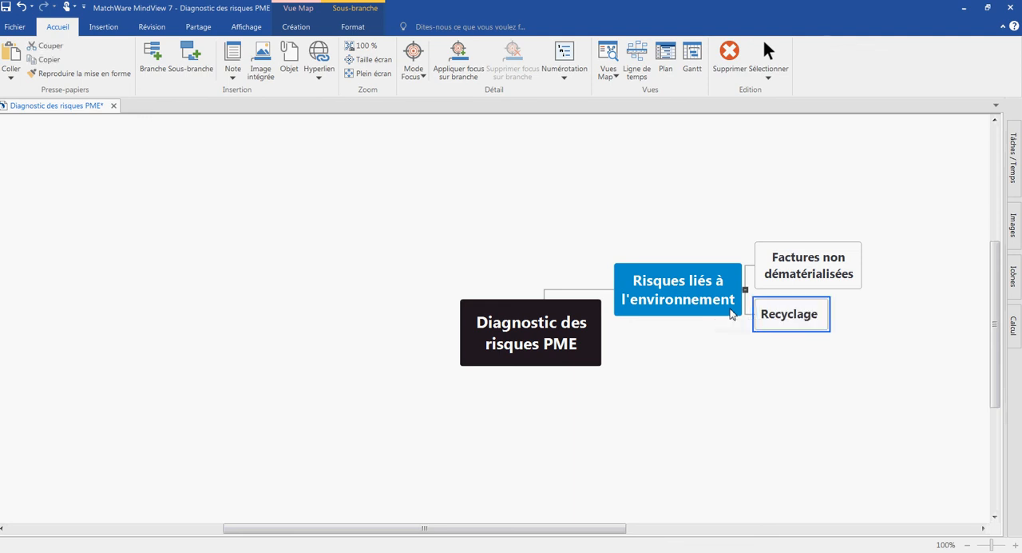
Step: Add a first-level branch named "Nouveaux produits chimiques" after "Risques liés à l'environnement"
click(730, 313)
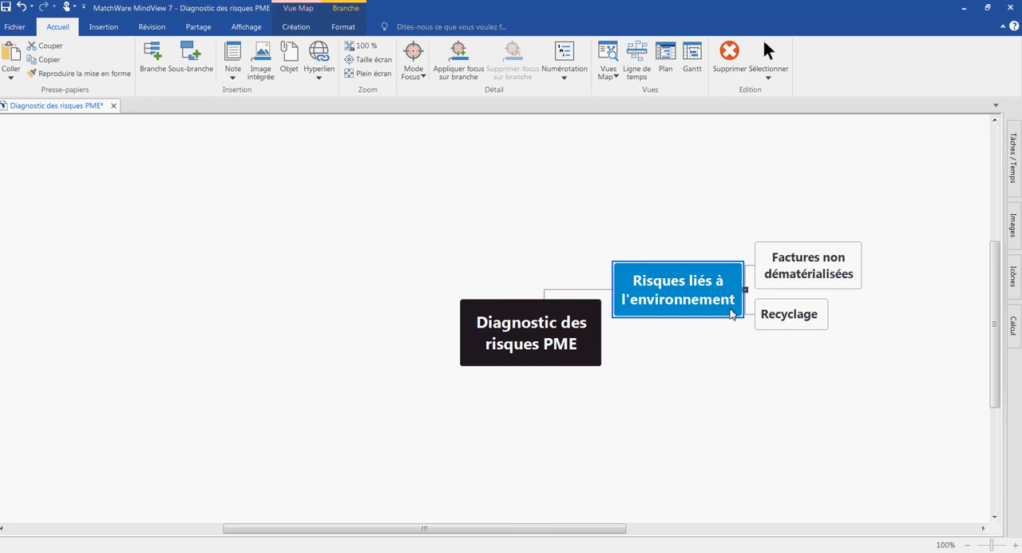
key(Return)
text(Nouveaux )
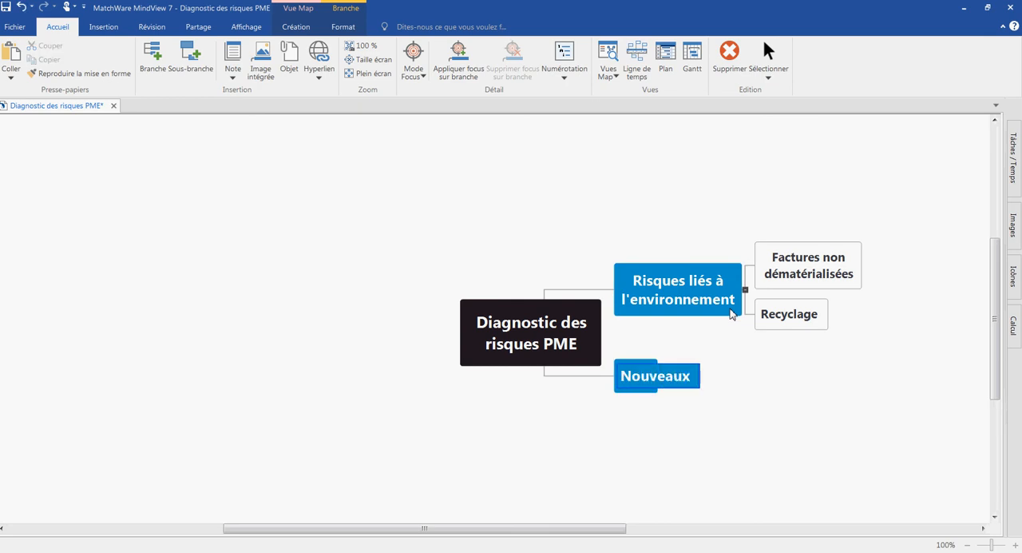
text(produits ch)
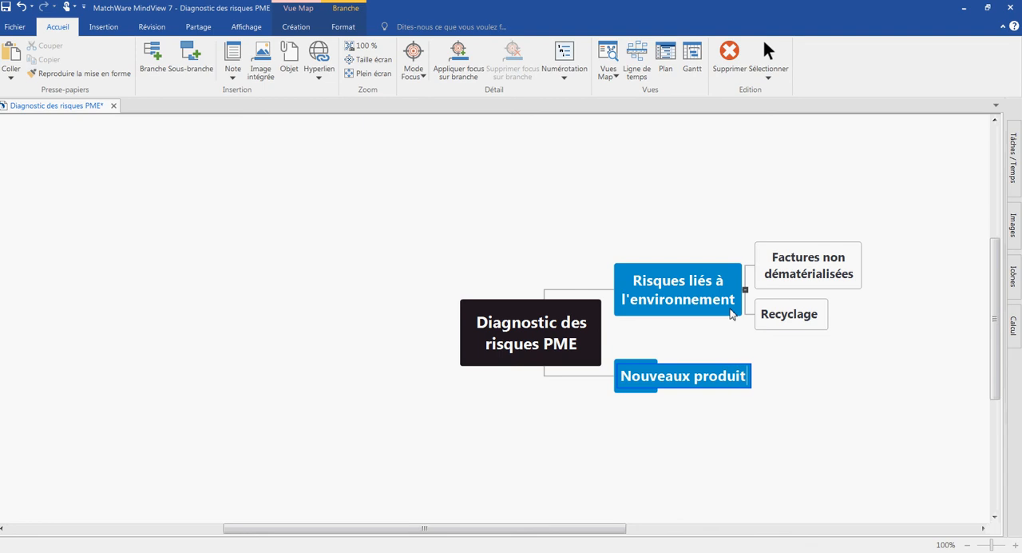
text(ques)
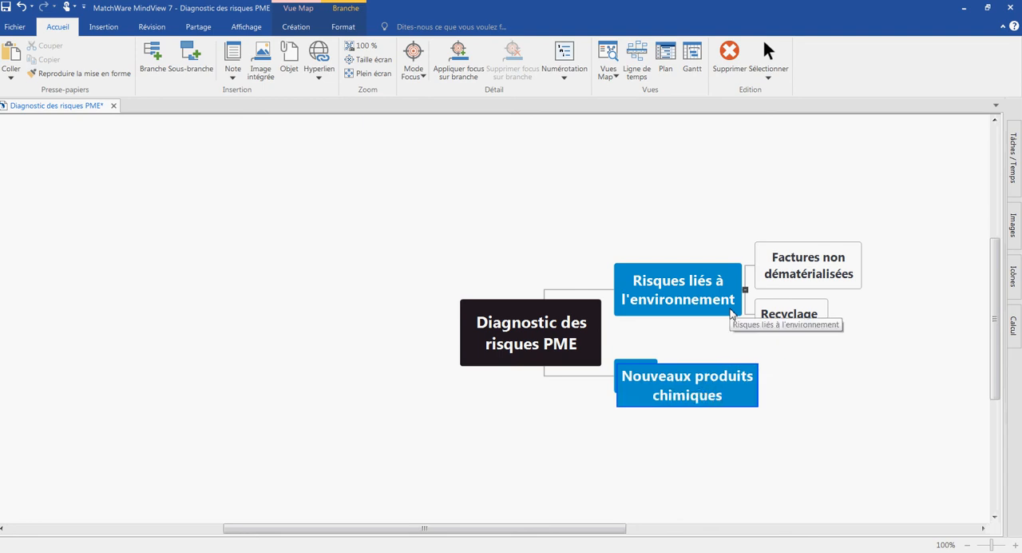
key(Return)
key(Return)
Step: Add a first-level branch named "Accidents travail" after "Nouveaux produits chimiques"
text(A)
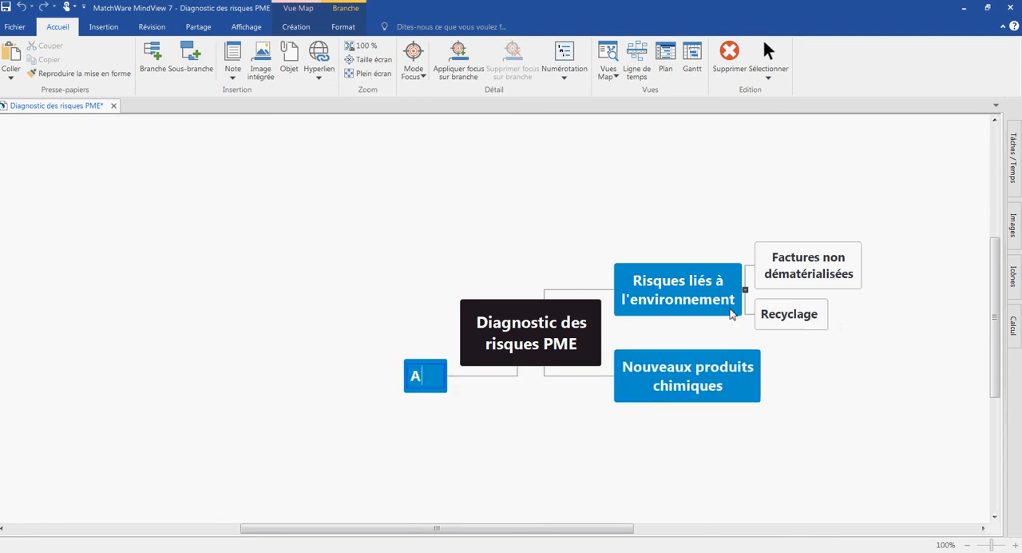
text(ccidents)
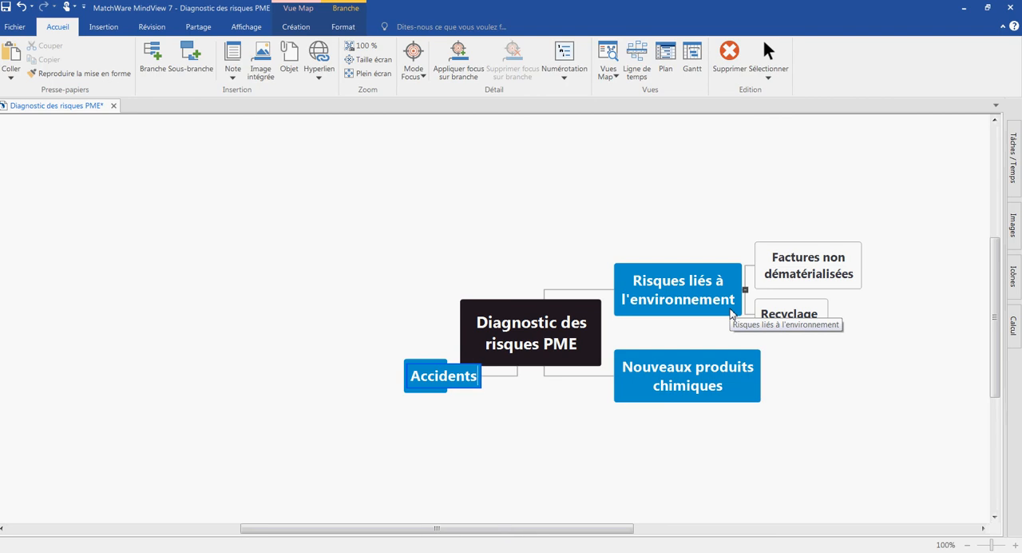
text( travail)
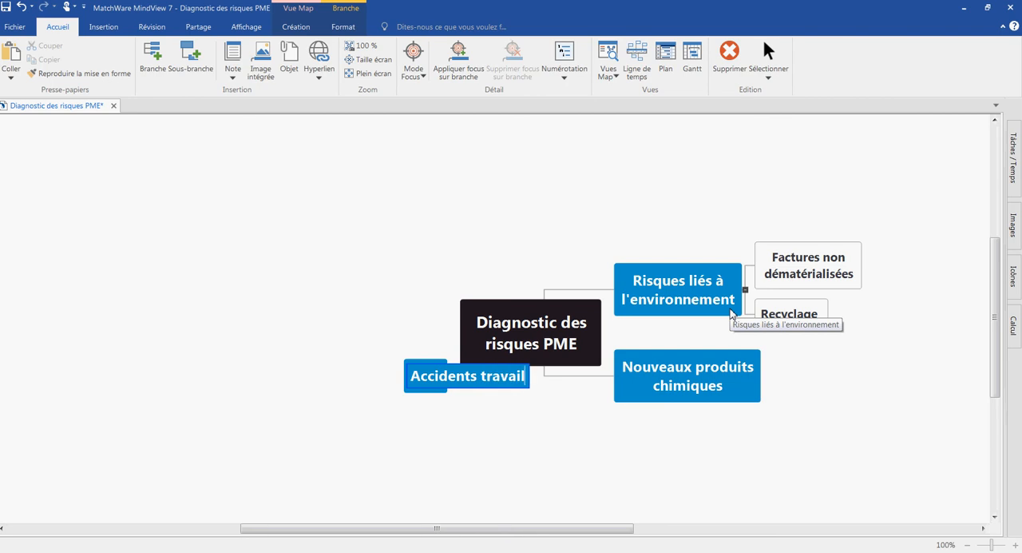
key(Return)
key(Return)
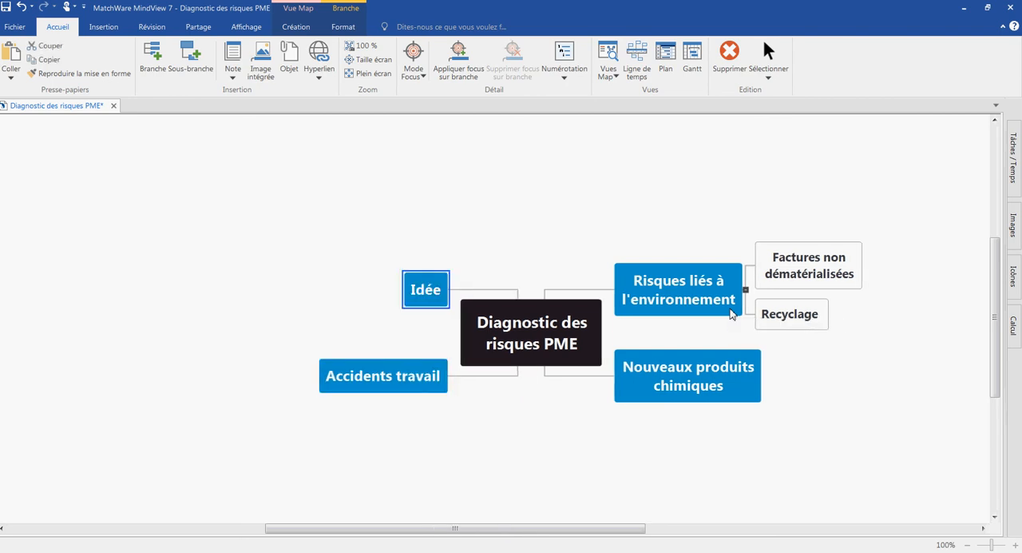
Step: Add a first-level branch named "Document unique non actualisé" after "Accidents travail"
text(Document)
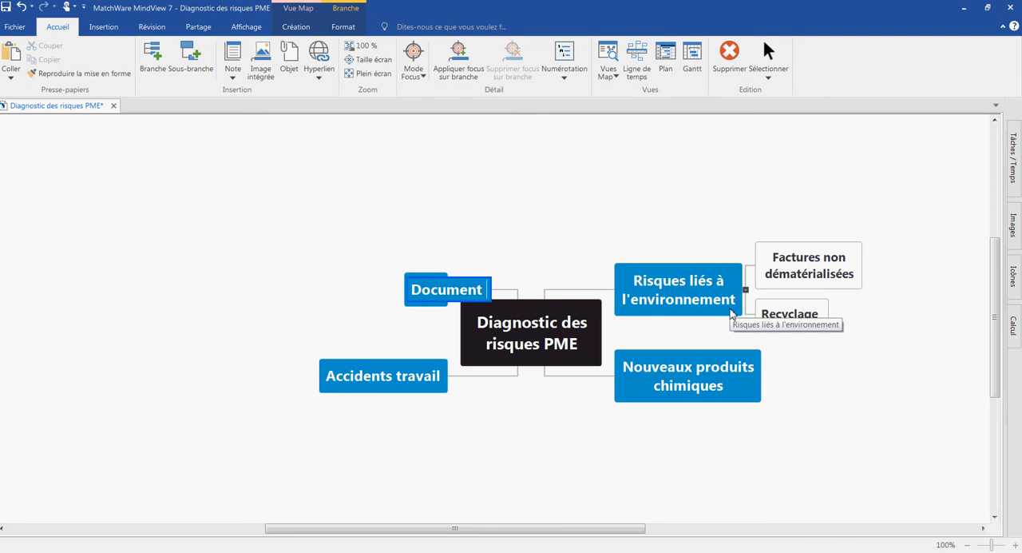
text( unique non ac)
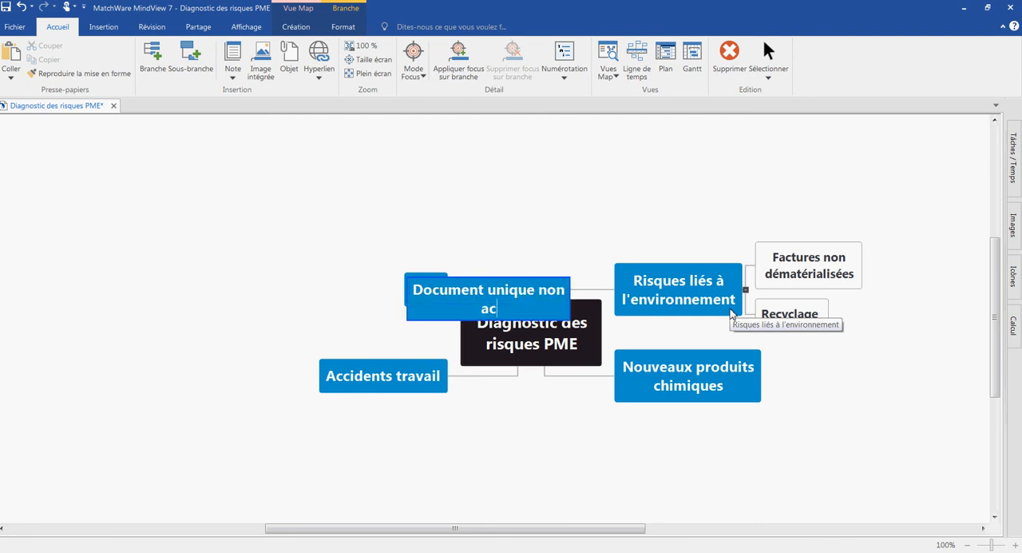
text(tualisé)
key(Return)
key(Return)
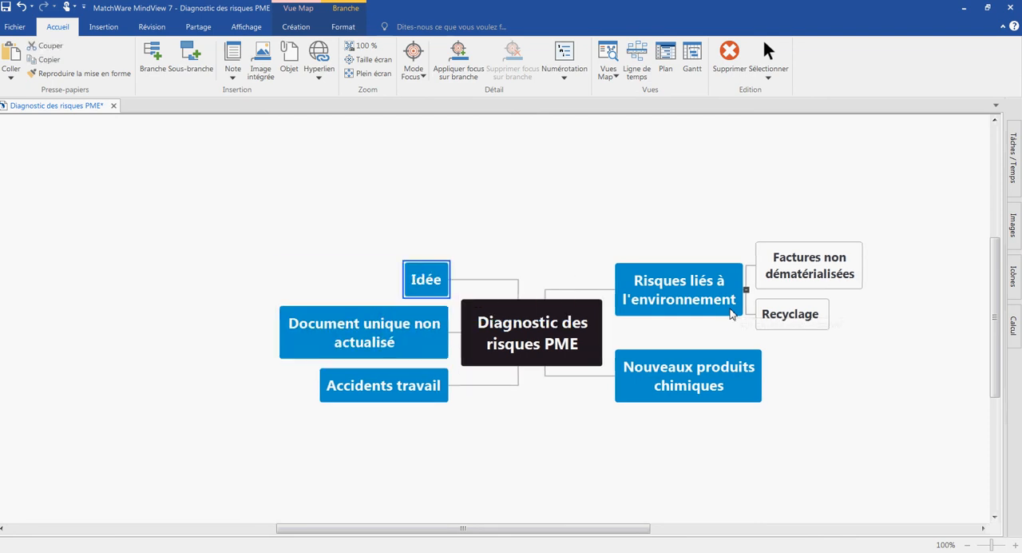
Step: Add a first-level branch named "Base de données fournisseurs obsolète" after "Document unique non actualisé"
text(Base des)
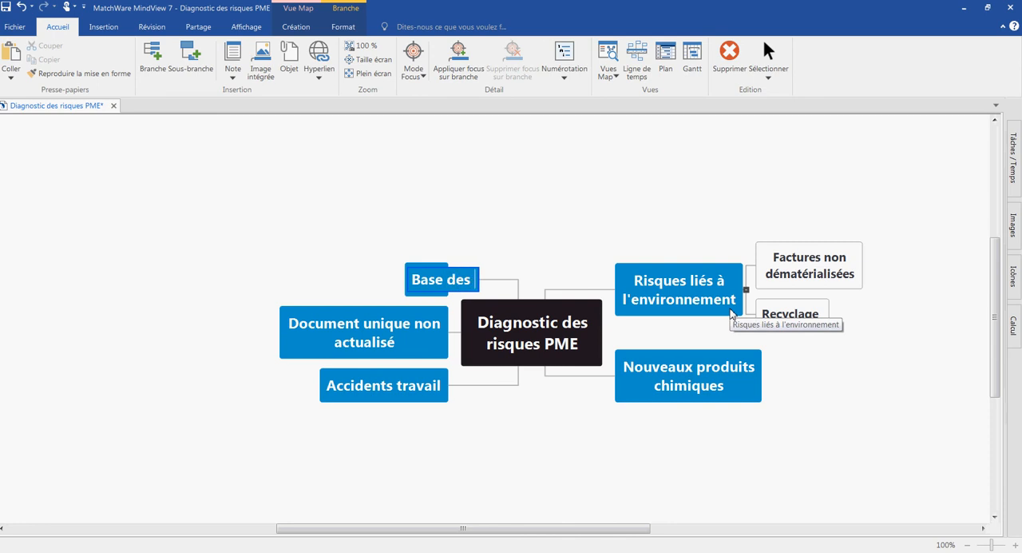
key(BackSpace)
text(données fourn)
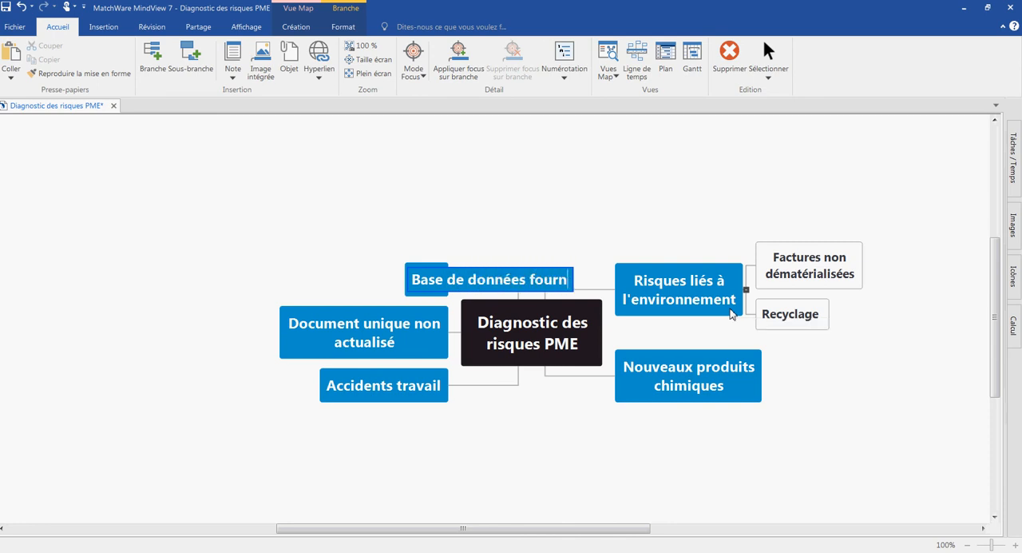
text(isseurs obsolo)
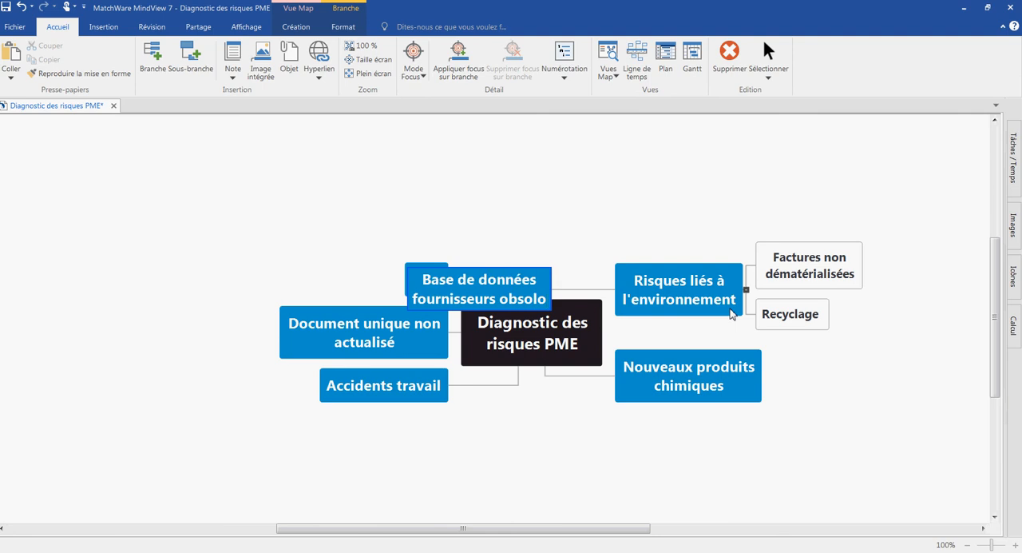
key(BackSpace)
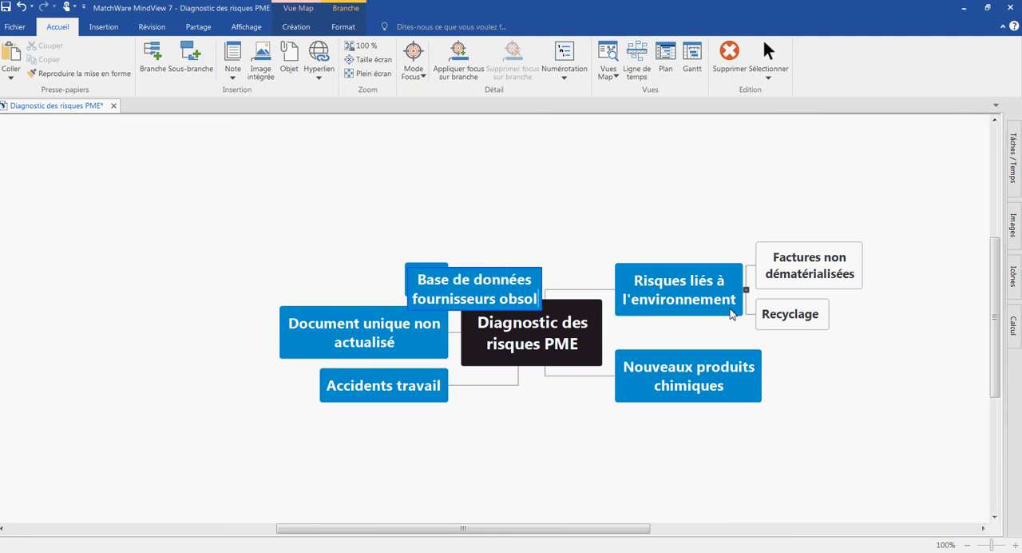
text(ète)
key(Return)
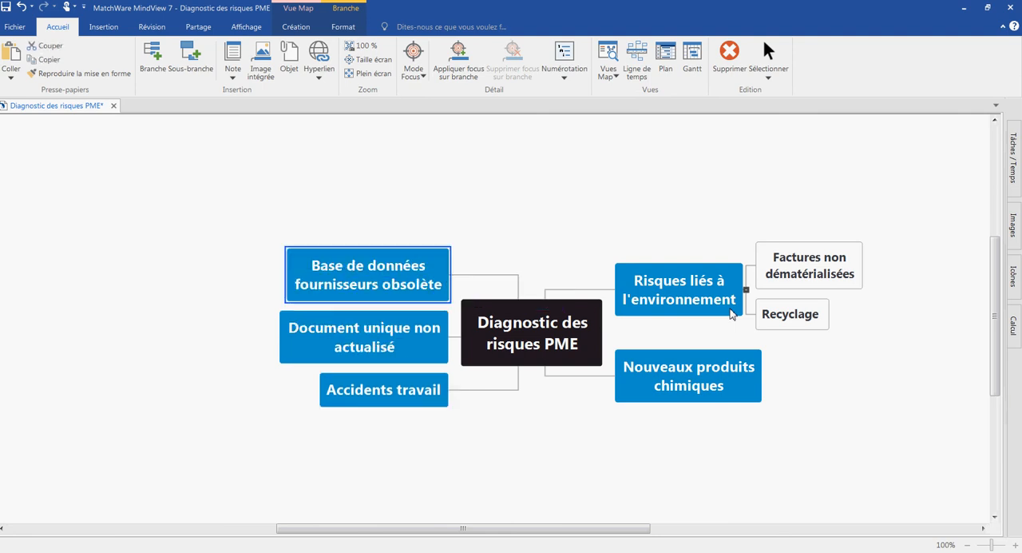
Step: Add a first-level branch named "2 PGI" after "Base de données fournisseurs obsolète"
key(Return)
text(2 PGI)
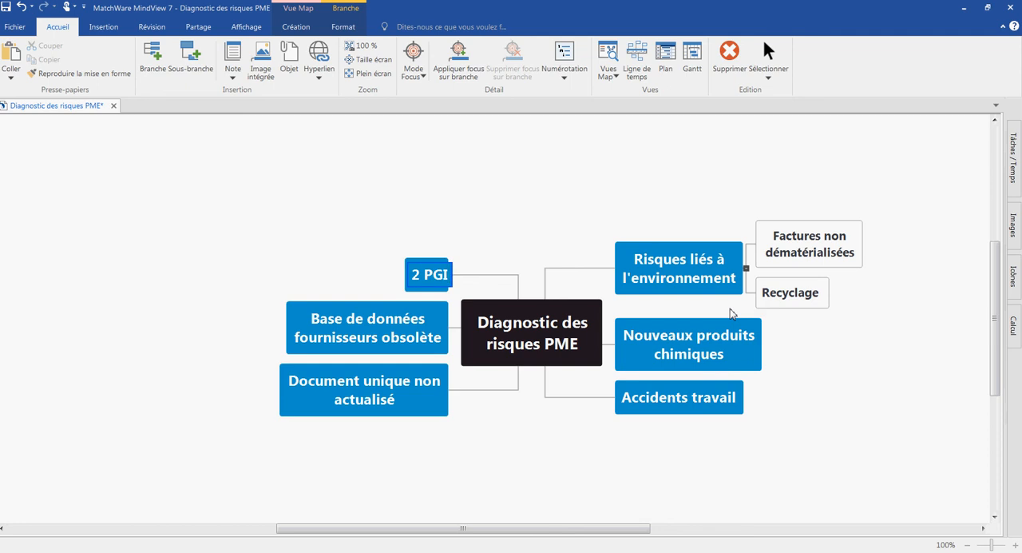
key(Return)
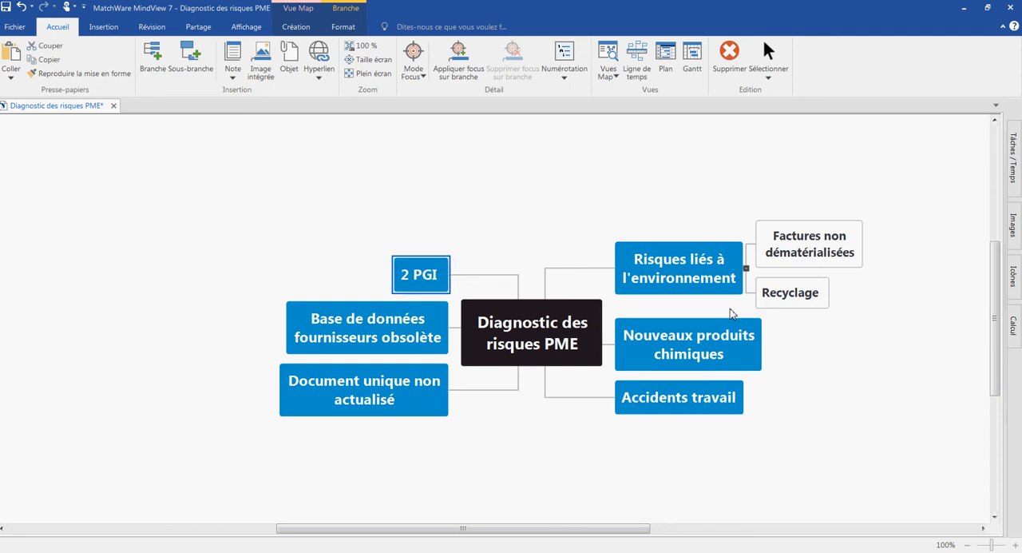
Step: Add a first-level branch named "Baisse du CA" after "2 PGI"
key(Return)
text(Baisse)
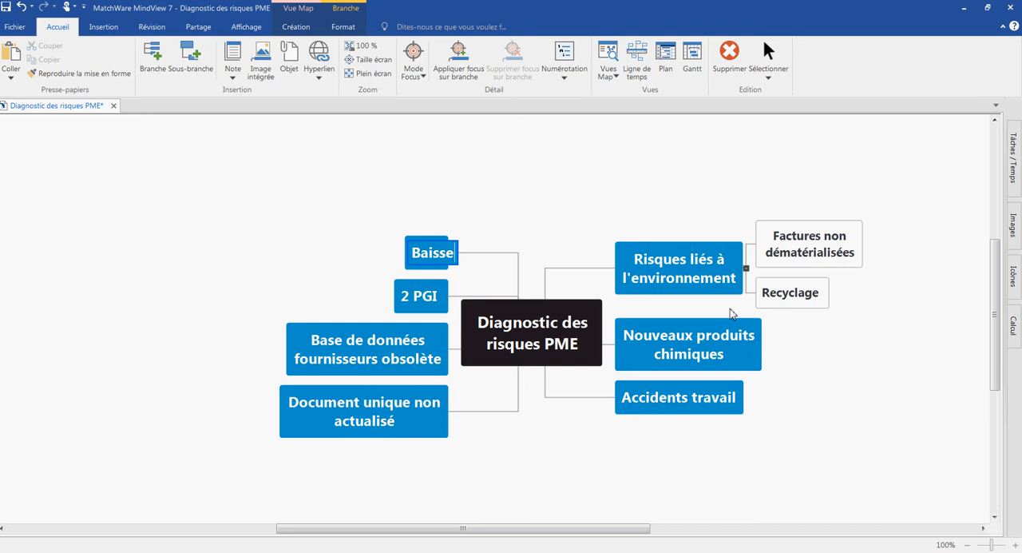
text( du CA)
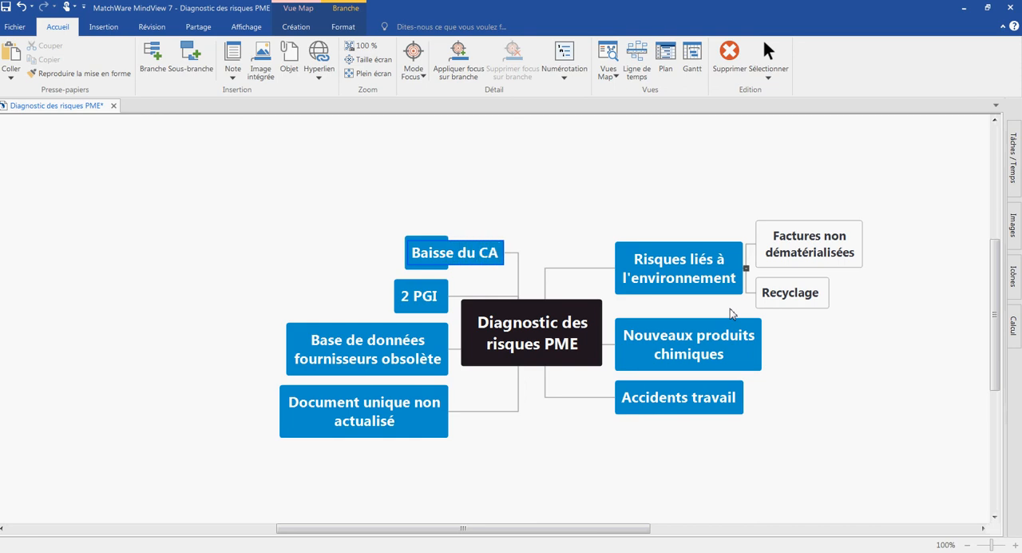
key(Return)
key(Return)
Step: Add another first-level branch after "Baisse du CA" and start entering its name
text(IO)
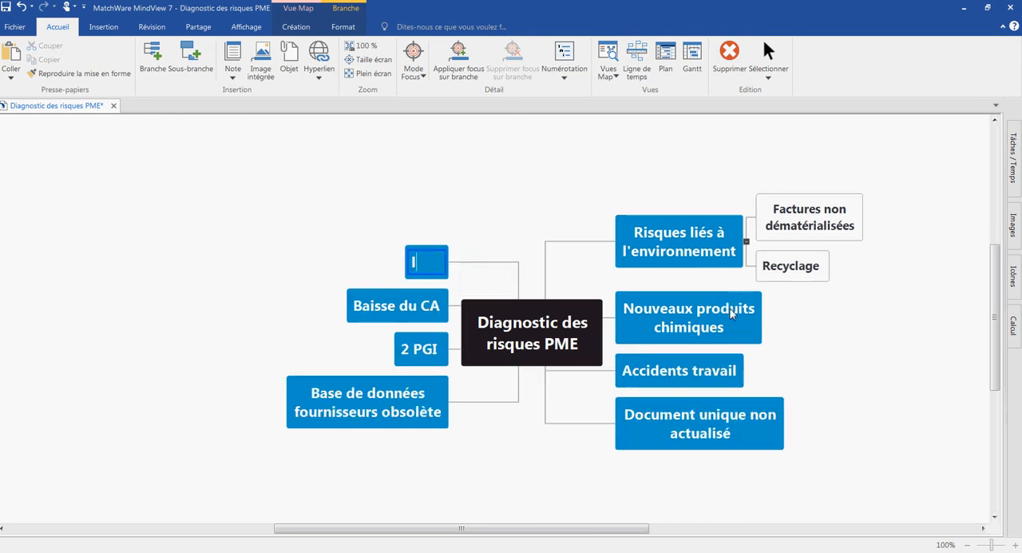
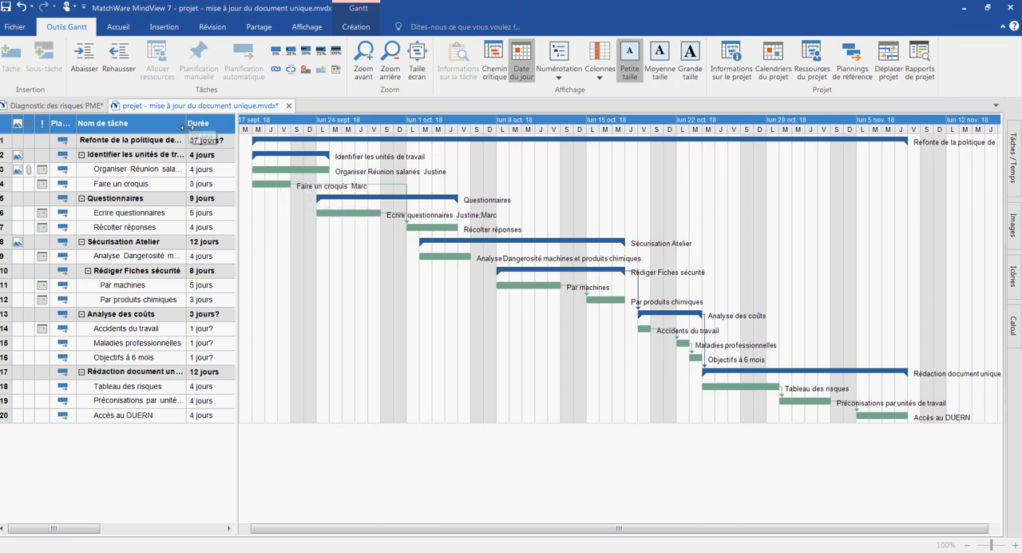
Step: Widen the task name column, and move the "Organiser Réunion salariés" bar in the Gantt chart so it starts on 8 October
drag(187, 123, 206, 136)
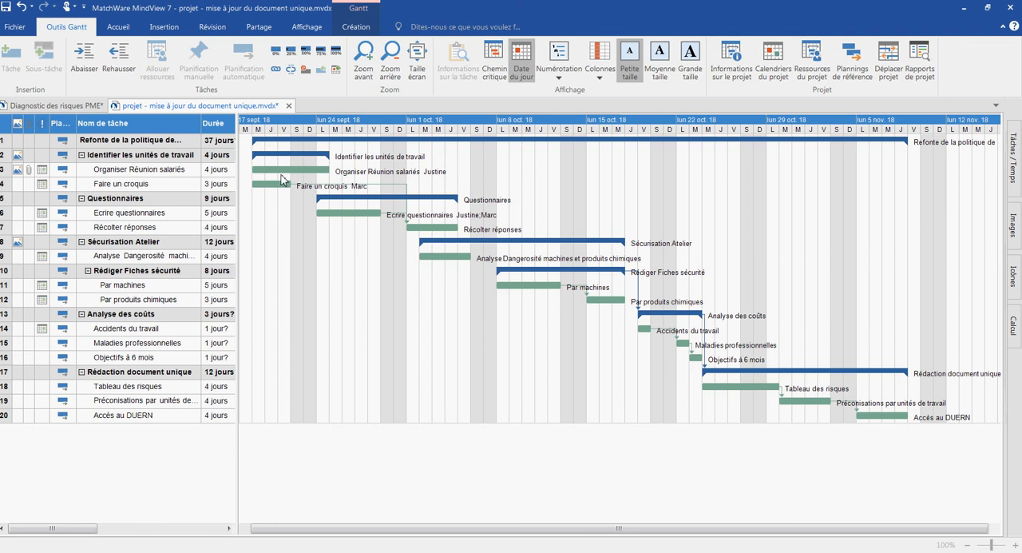
mouse_move(288, 179)
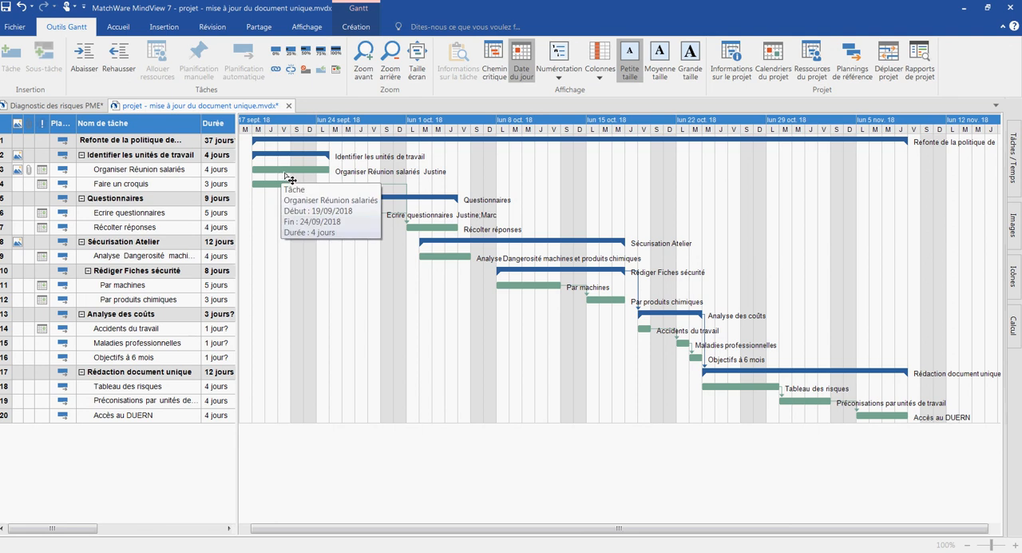
click(291, 179)
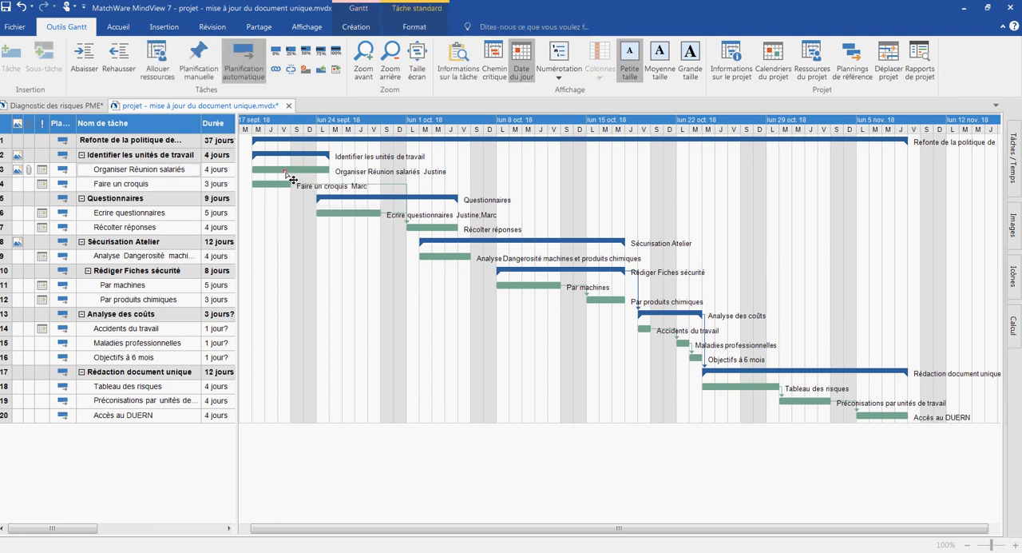
drag(291, 179, 528, 160)
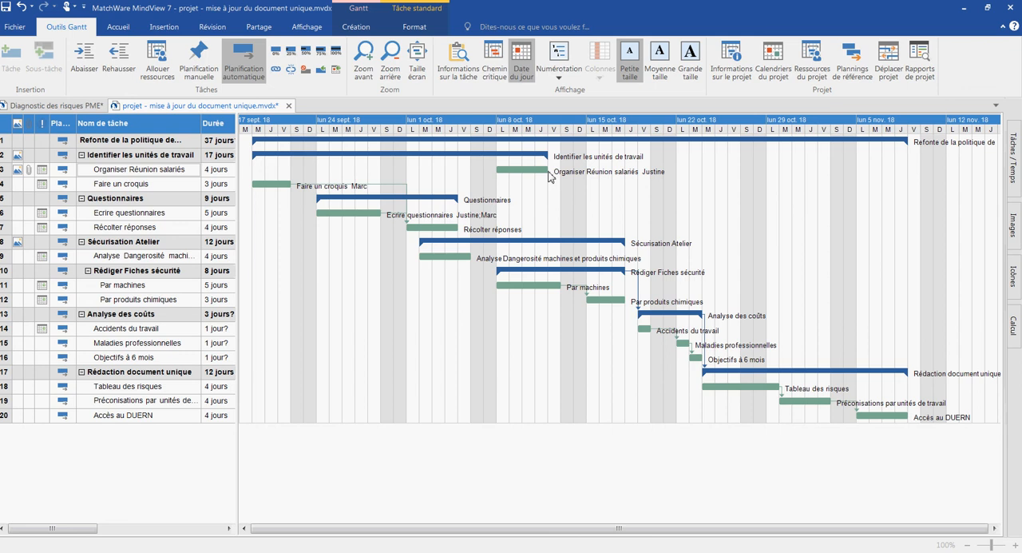
Step: Move the "Organiser Réunion salariés" bar back to start on 19 September and shorten the task to 3 days
drag(548, 172, 285, 183)
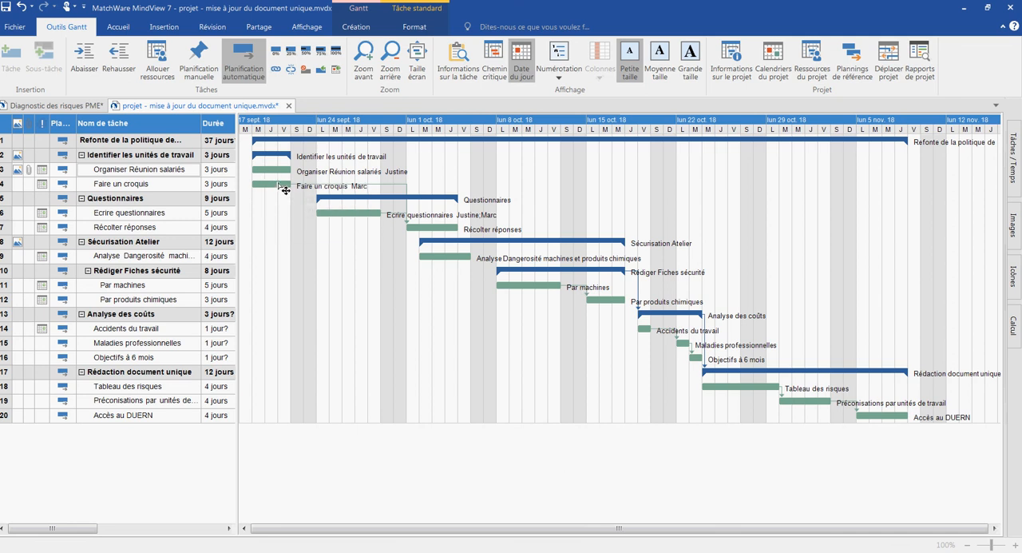
Step: Link "Organiser Réunion salariés" as predecessor of "Faire un croquis", and move the first task one day earlier to 18 September
mouse_move(289, 194)
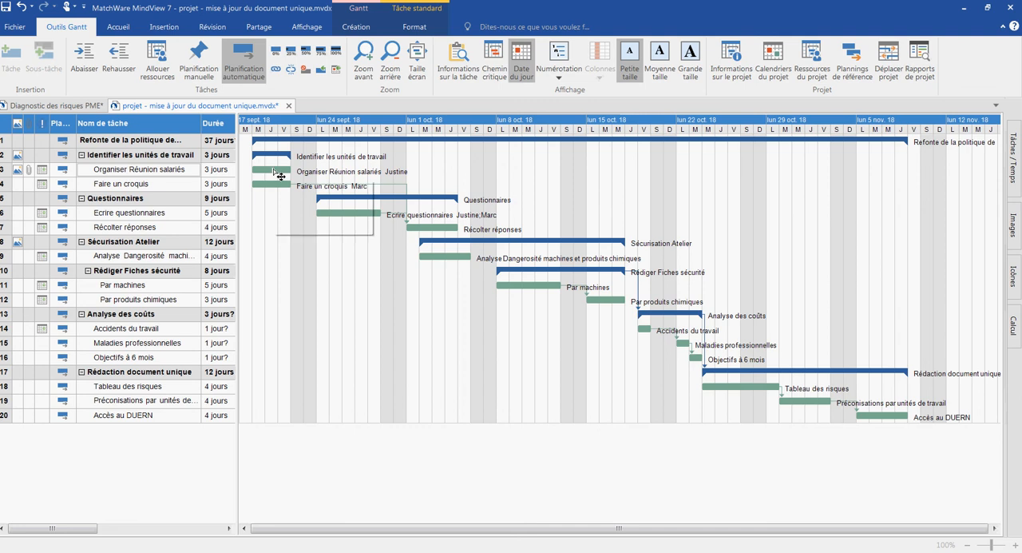
mouse_move(281, 174)
drag(271, 169, 271, 190)
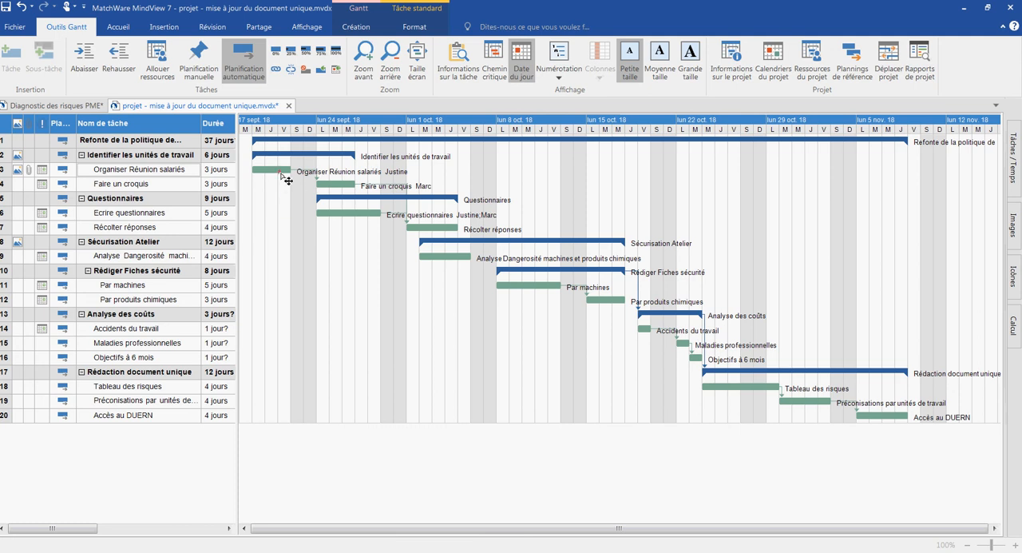
mouse_move(289, 171)
mouse_down()
mouse_move(348, 178)
mouse_move(270, 168)
mouse_up()
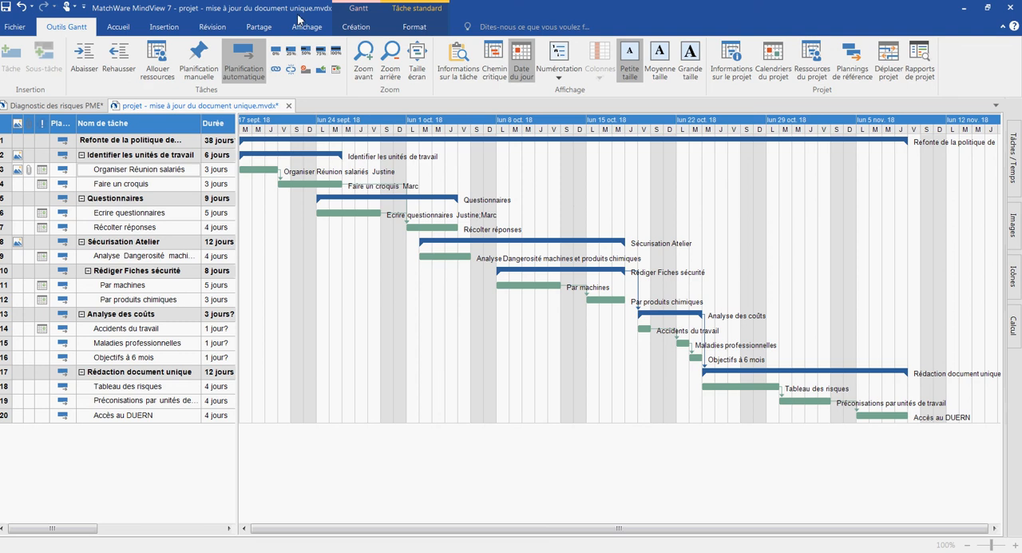
Step: Show the project as a timeline and close its outline listing so the timeline fills the workspace
click(120, 28)
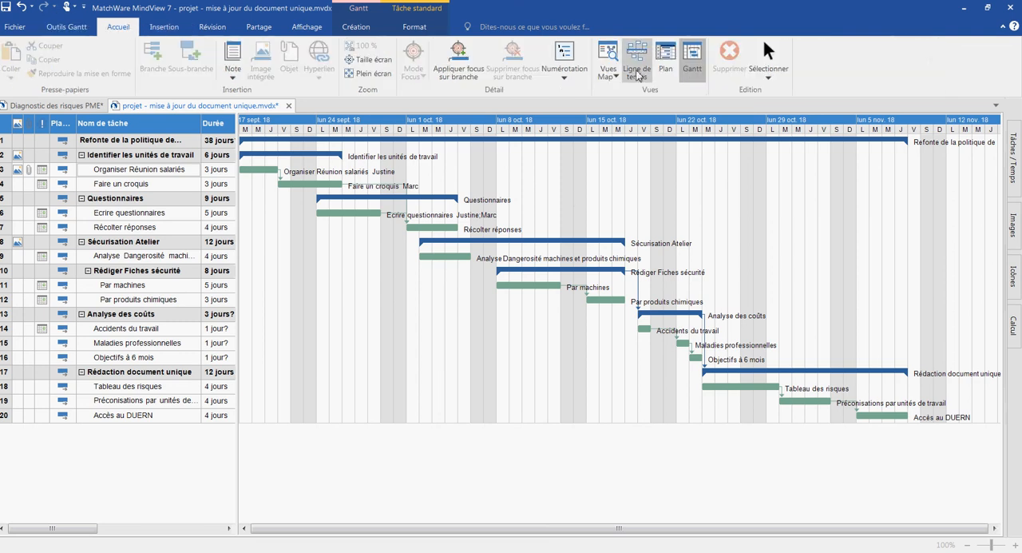
click(637, 74)
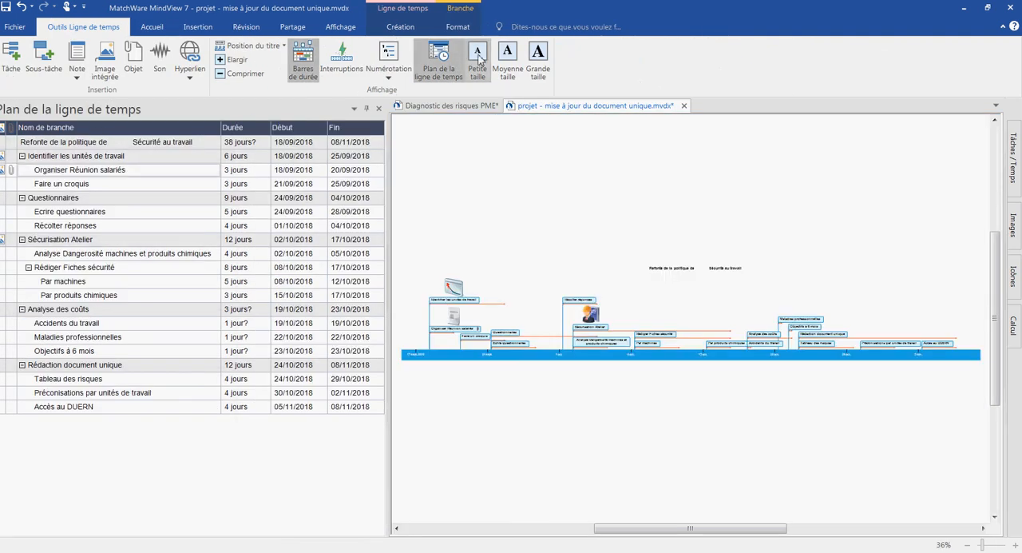
click(379, 109)
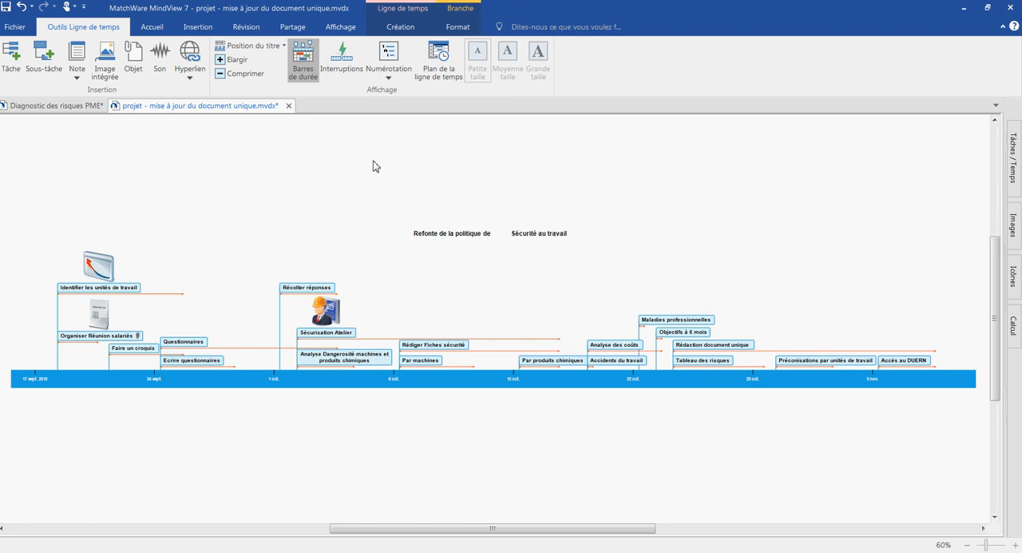
Step: Change the project from the timeline to the Mind Map view
click(151, 26)
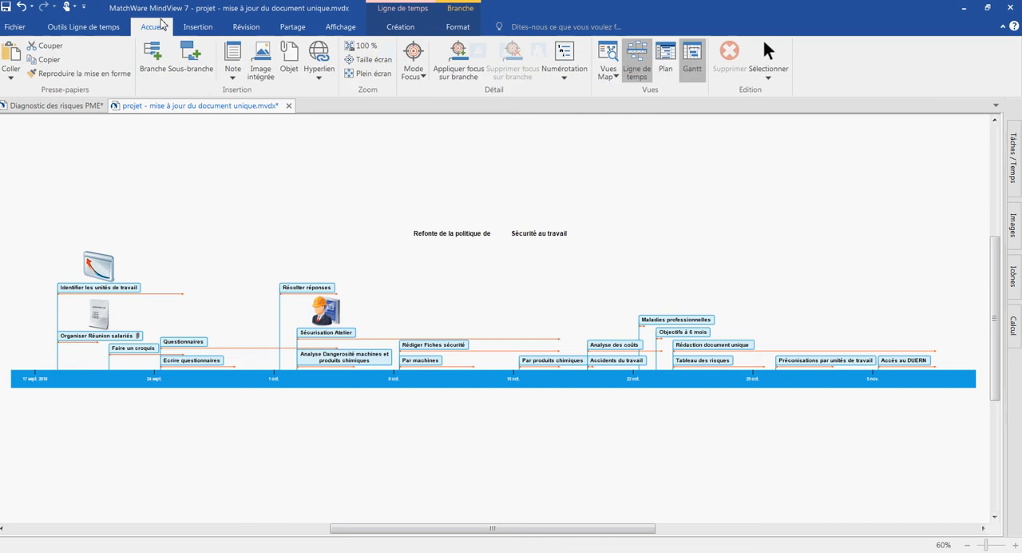
click(615, 59)
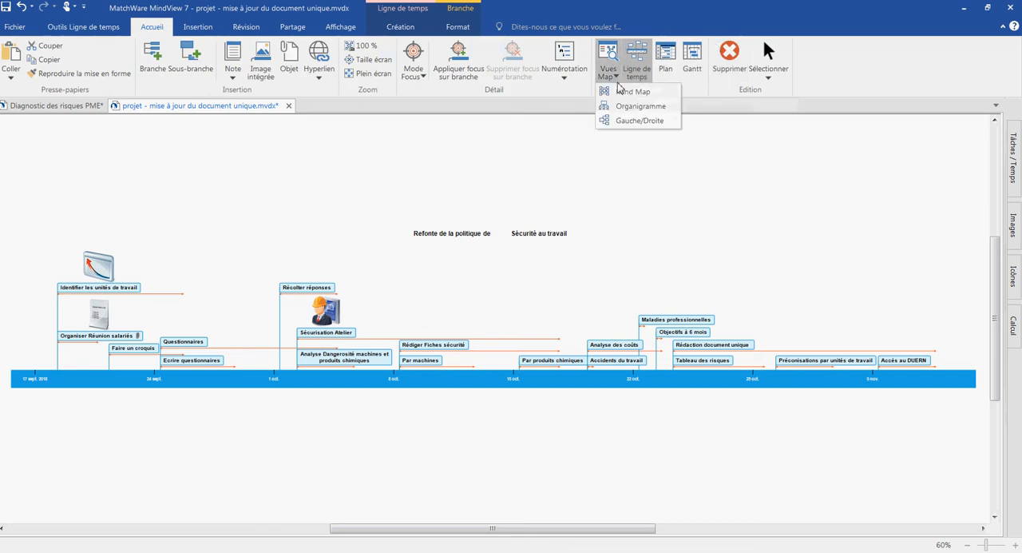
click(622, 91)
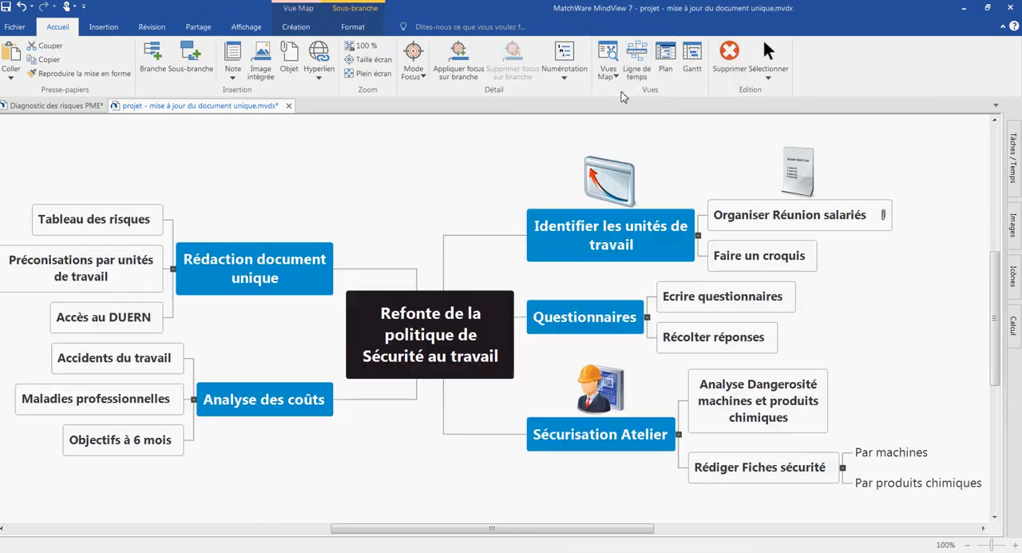